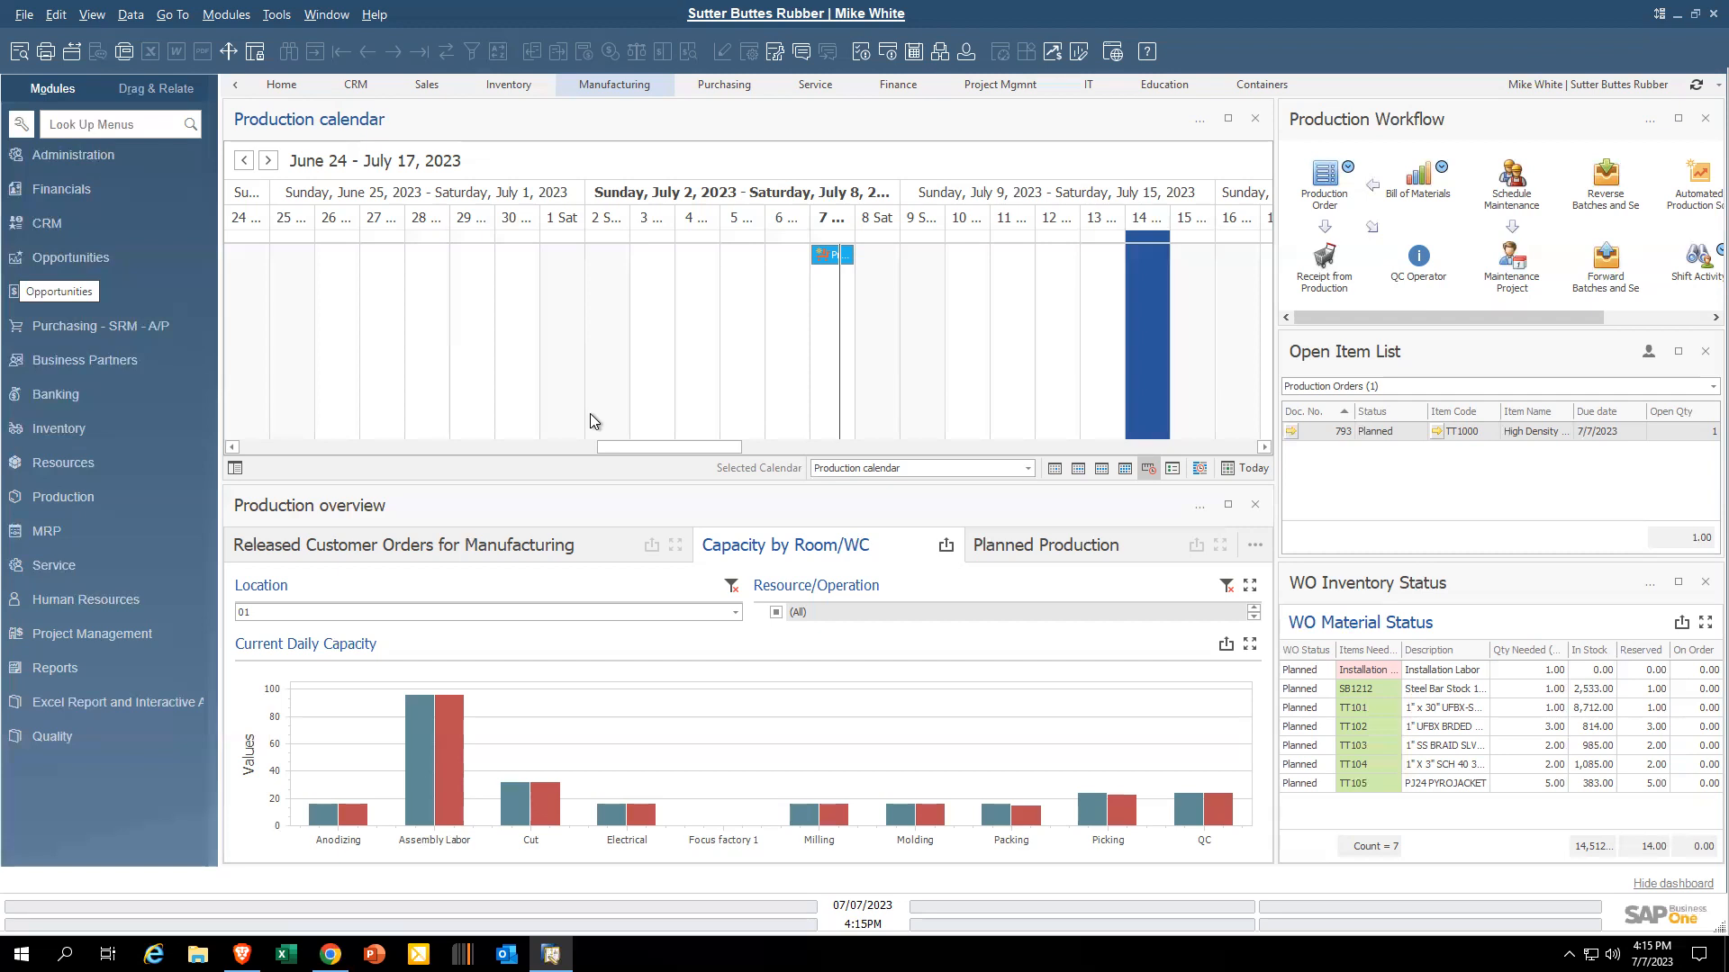
Open the most recent existing production order, for product TT1000 High Density FertilizationTank.
left_click(69, 495)
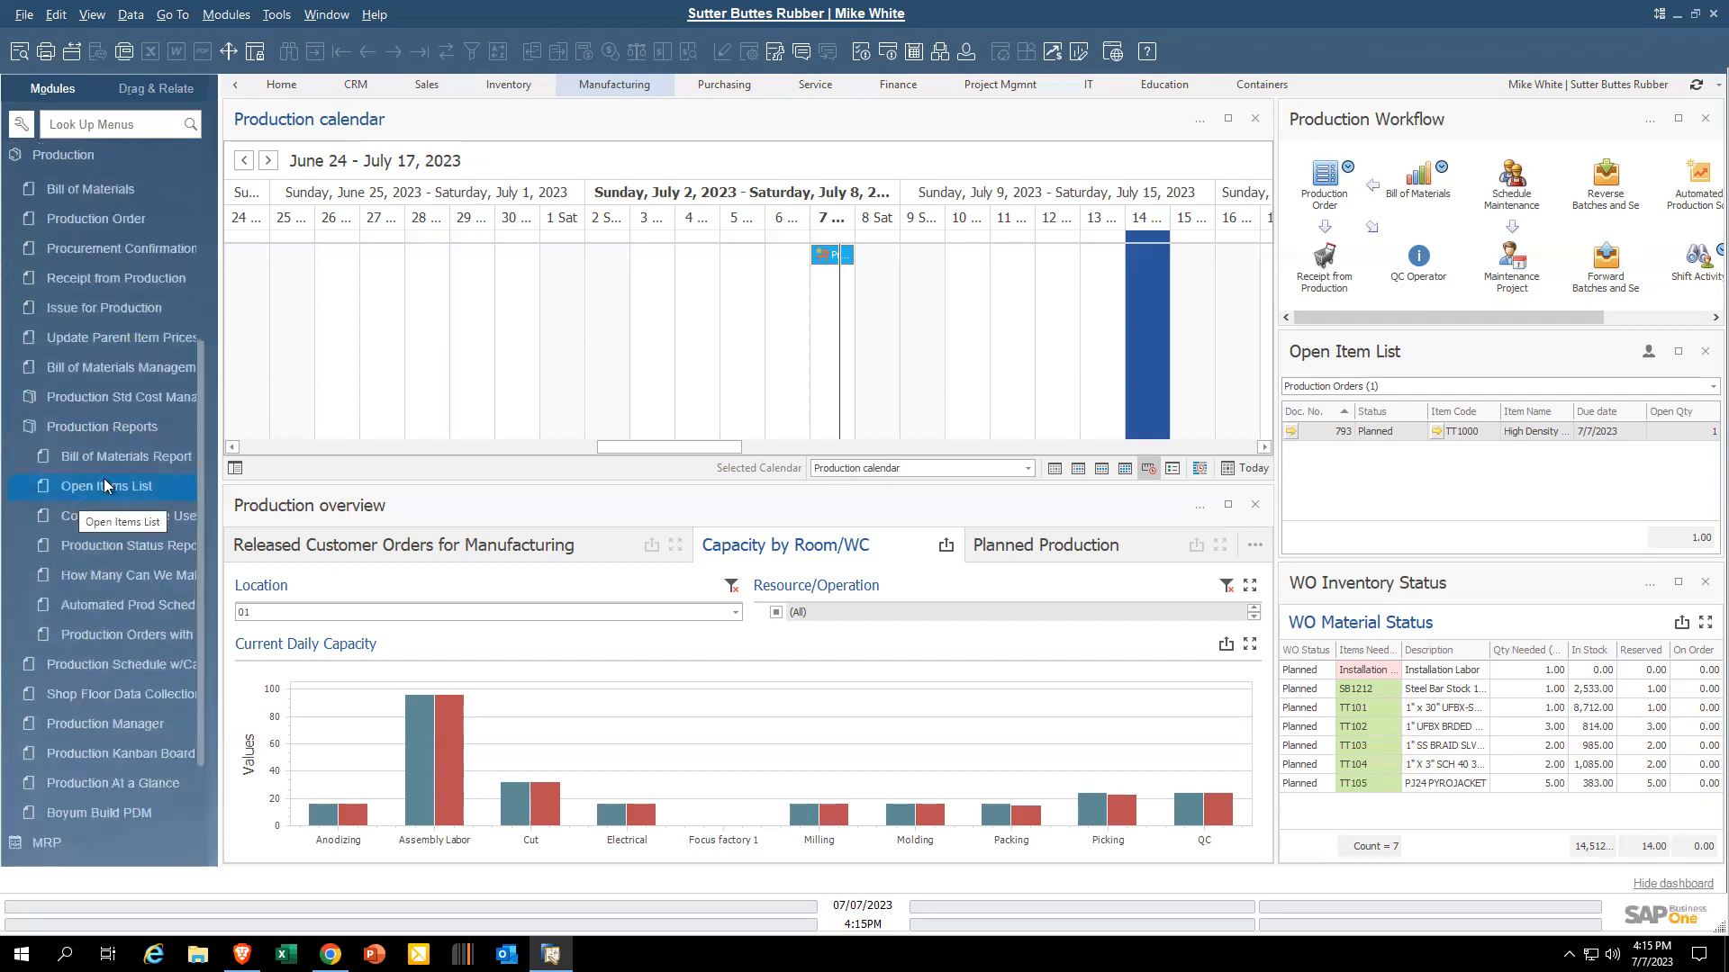
left_click(110, 424)
left_click(110, 236)
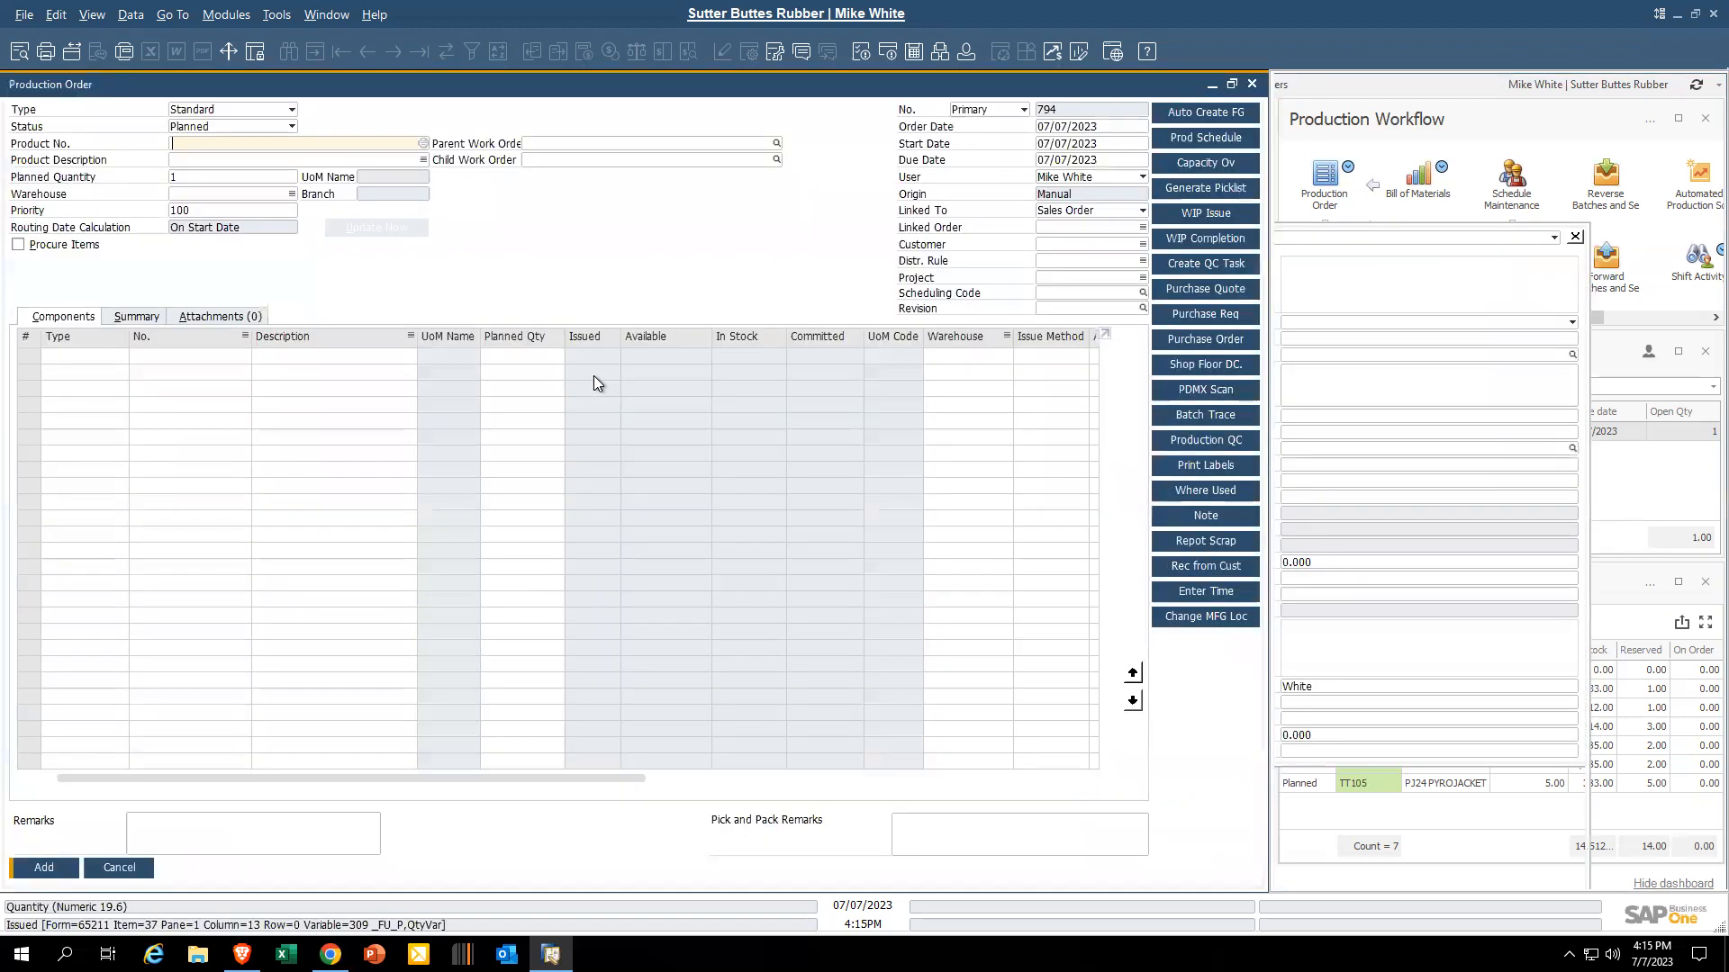
left_click(424, 47)
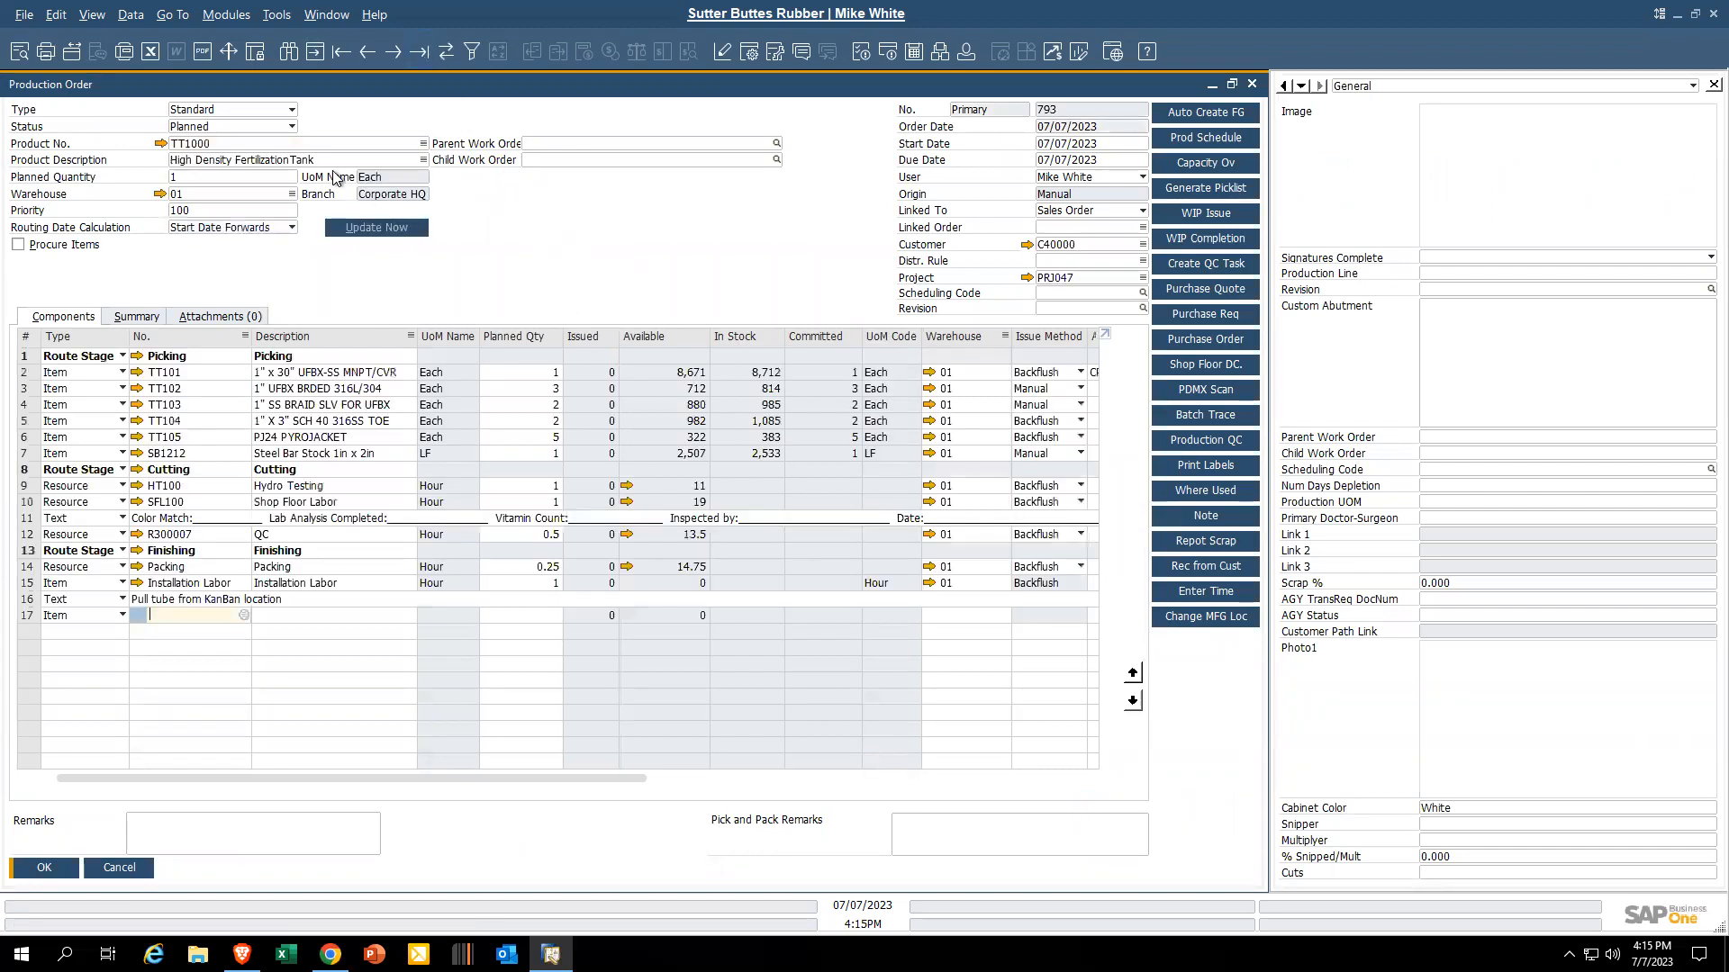
Set the planned quantity of component SB1212 Steel Bar Stock 1in x 2in to 3.
left_click(28, 455)
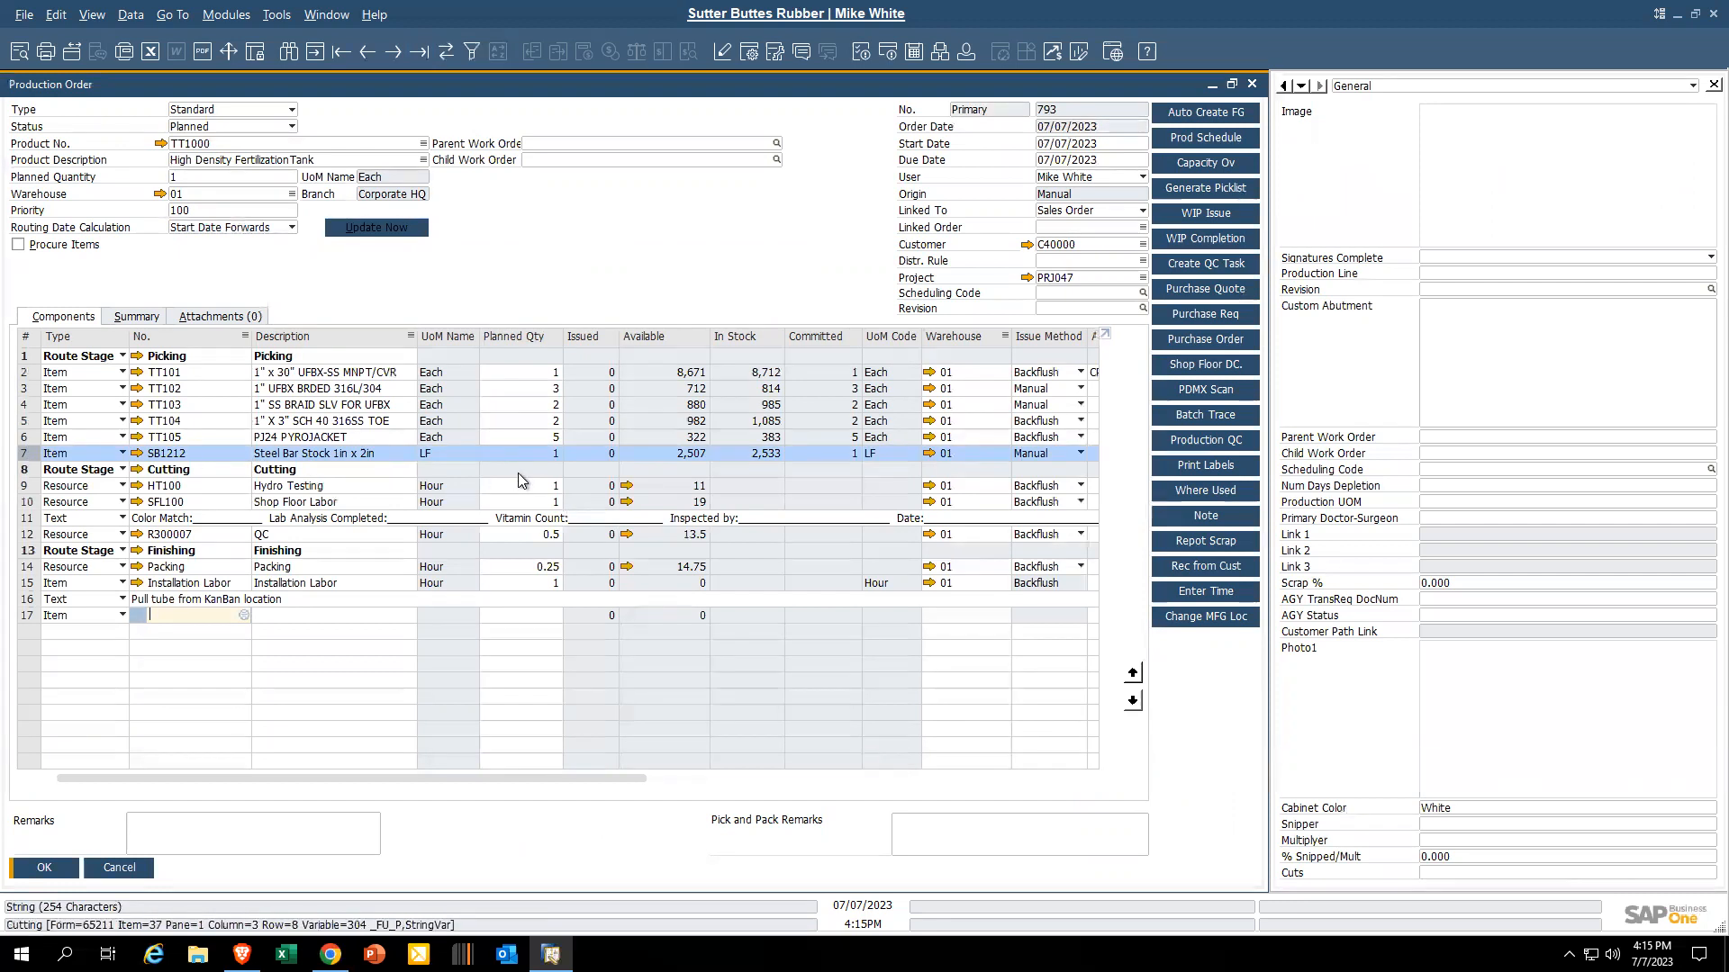
left_click(540, 453)
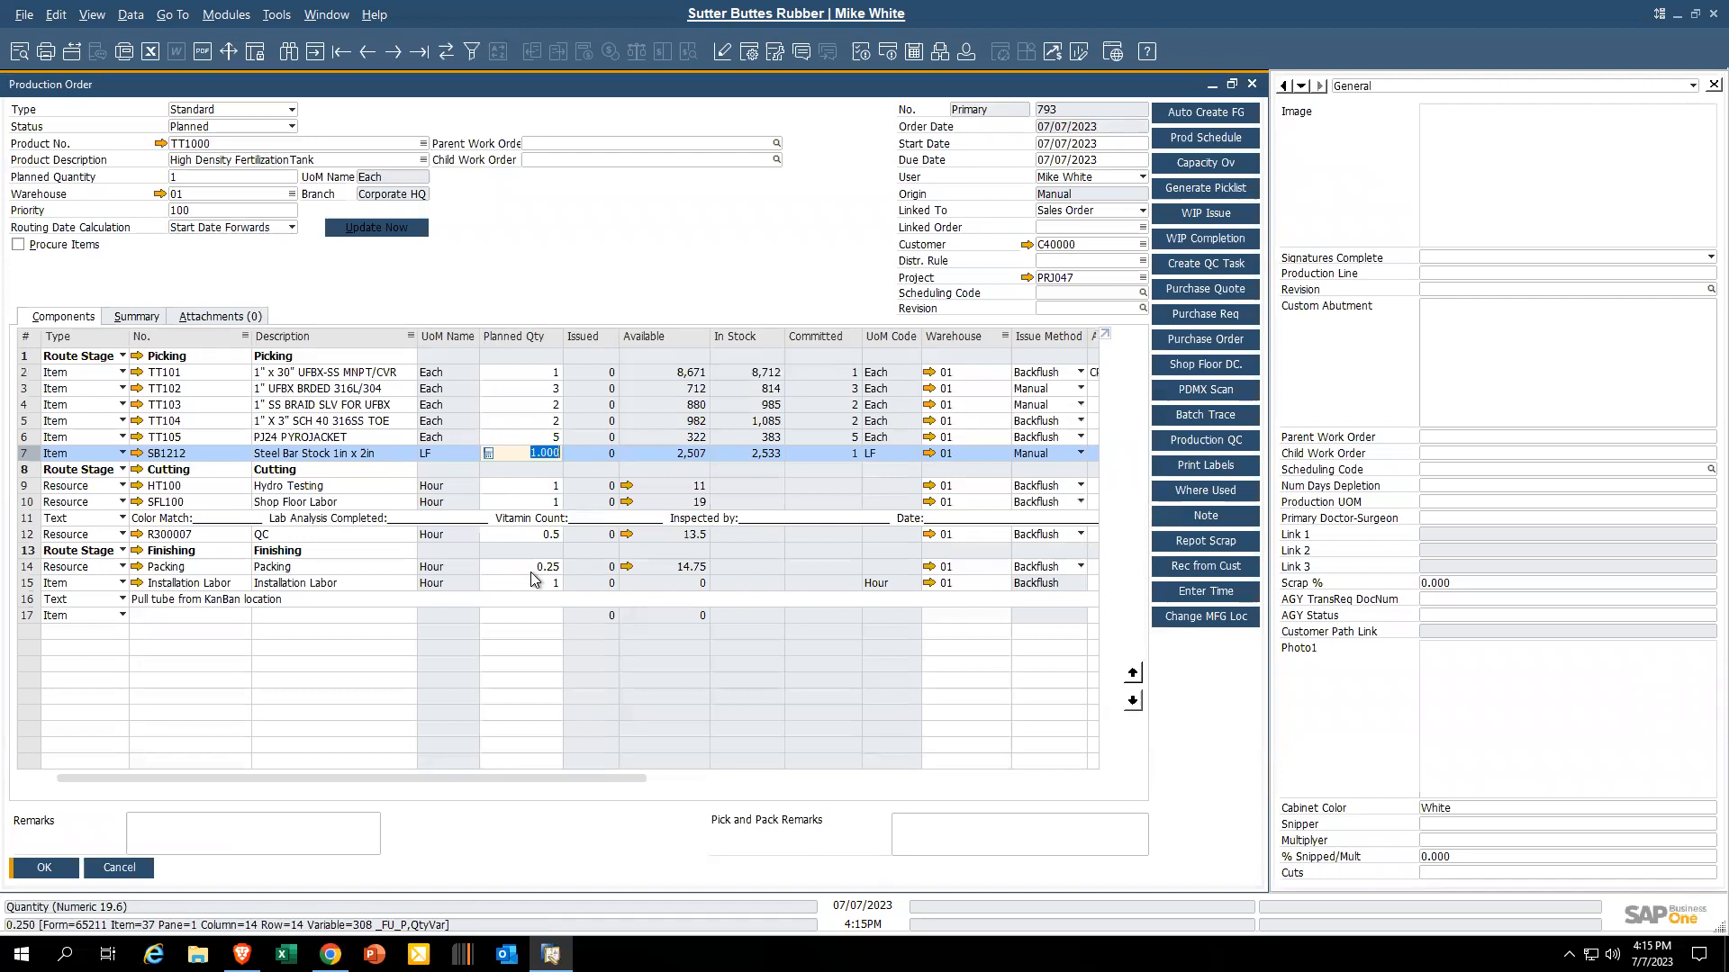
type("3")
key("Tab")
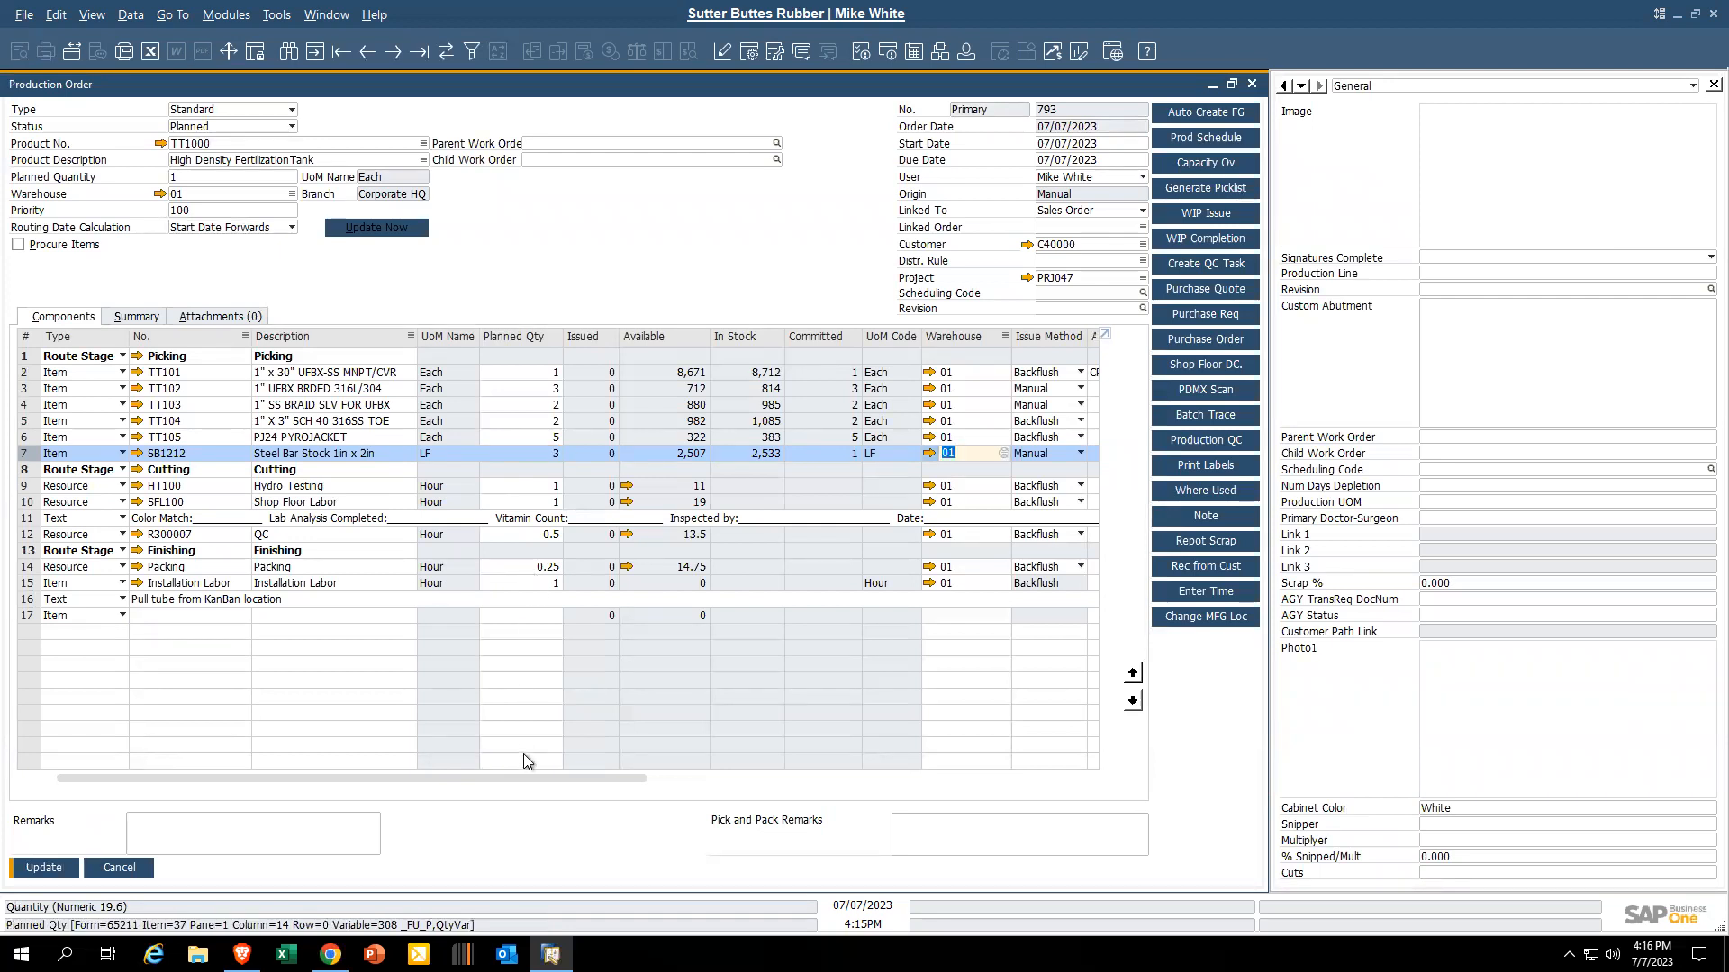
Open the list of warehouses holding SB1212 from its component line and select warehouse DIM.
left_click(968, 454)
double_click(946, 453)
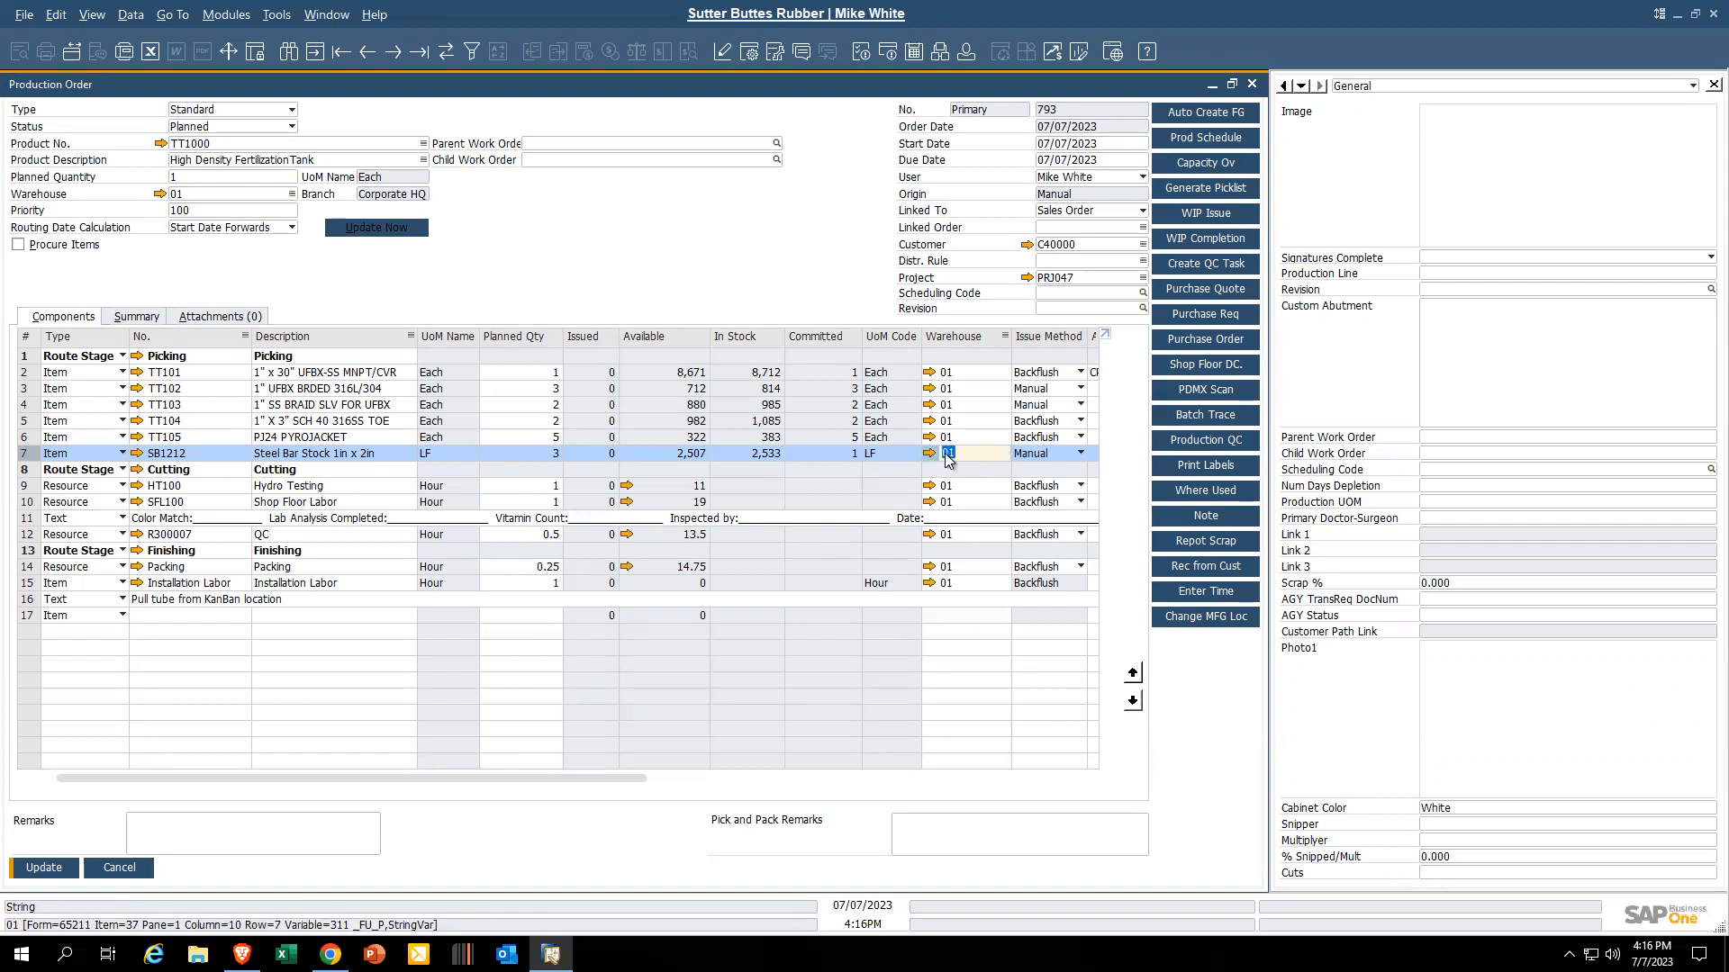
left_click(1004, 453)
left_click_drag(478, 399, 436, 828)
left_click_drag(802, 698, 846, 699)
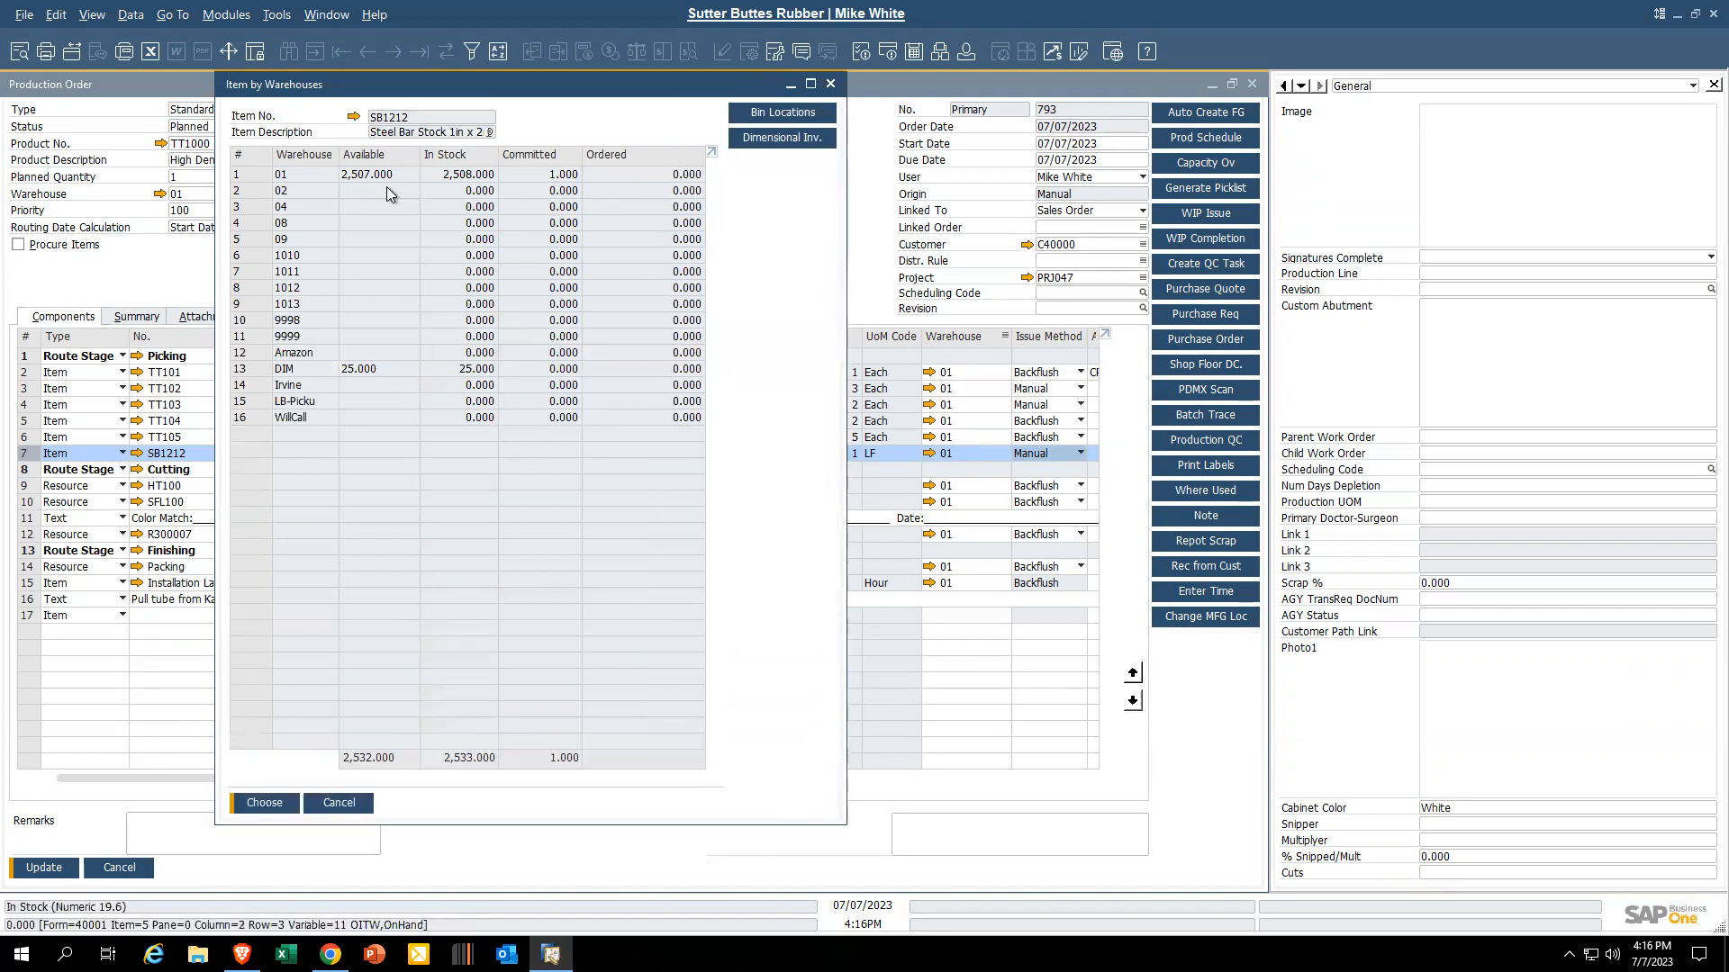
left_click(250, 174)
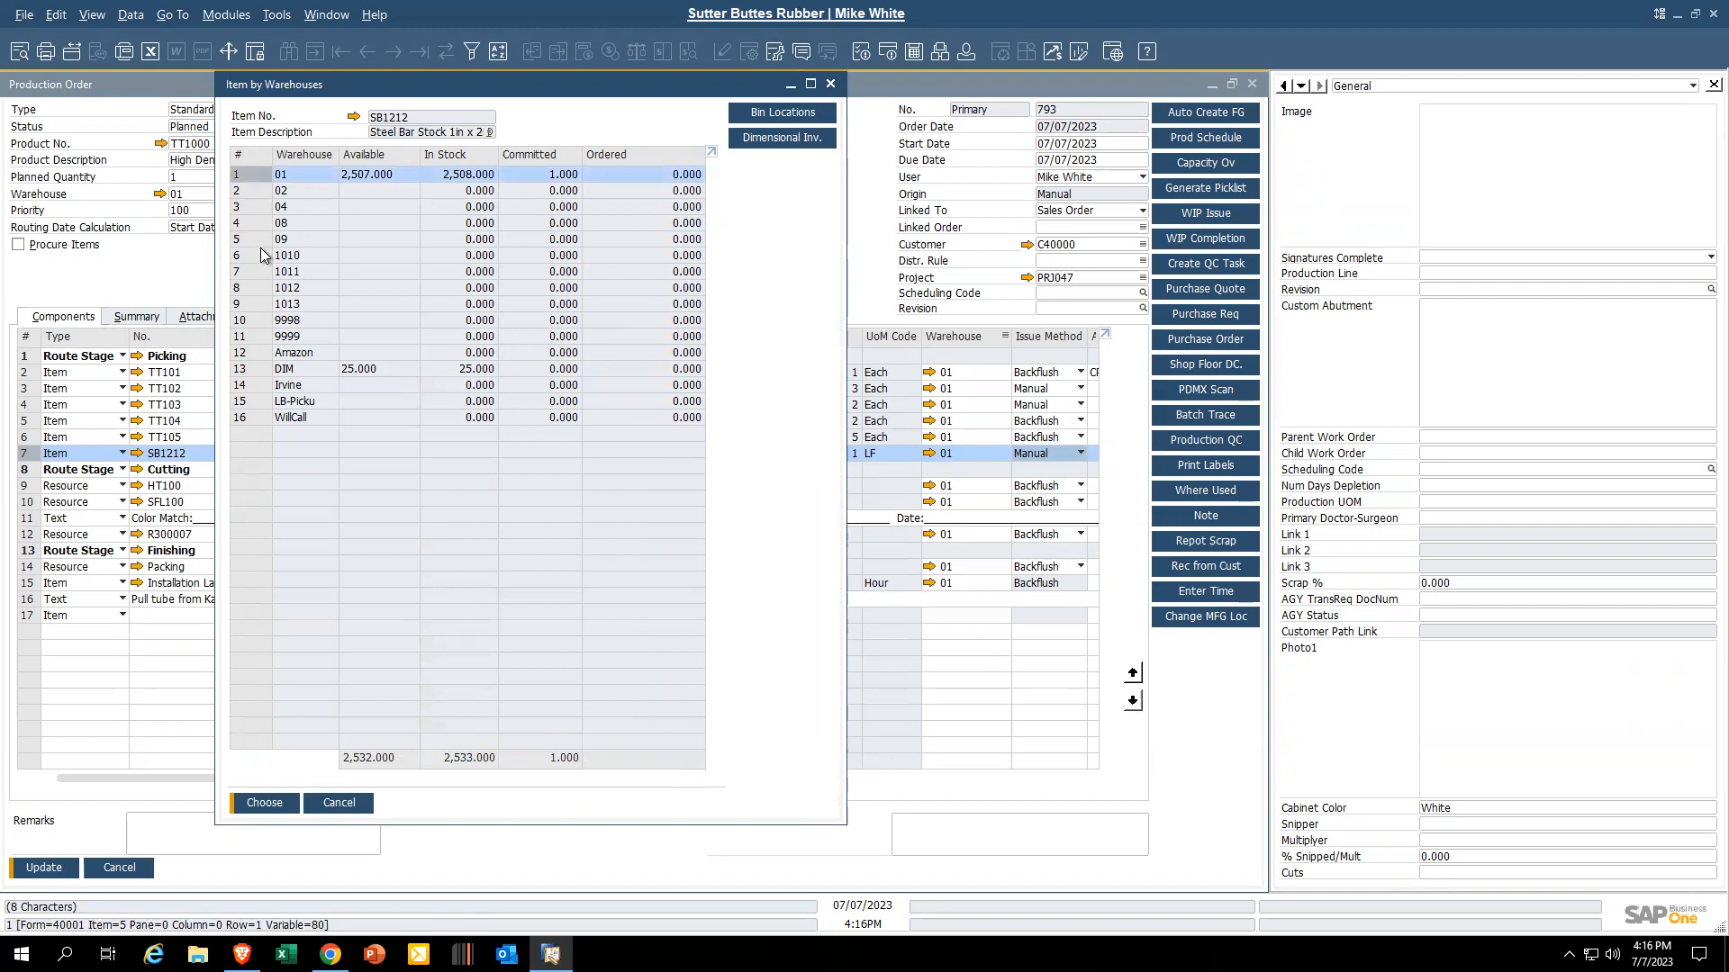
left_click(287, 371)
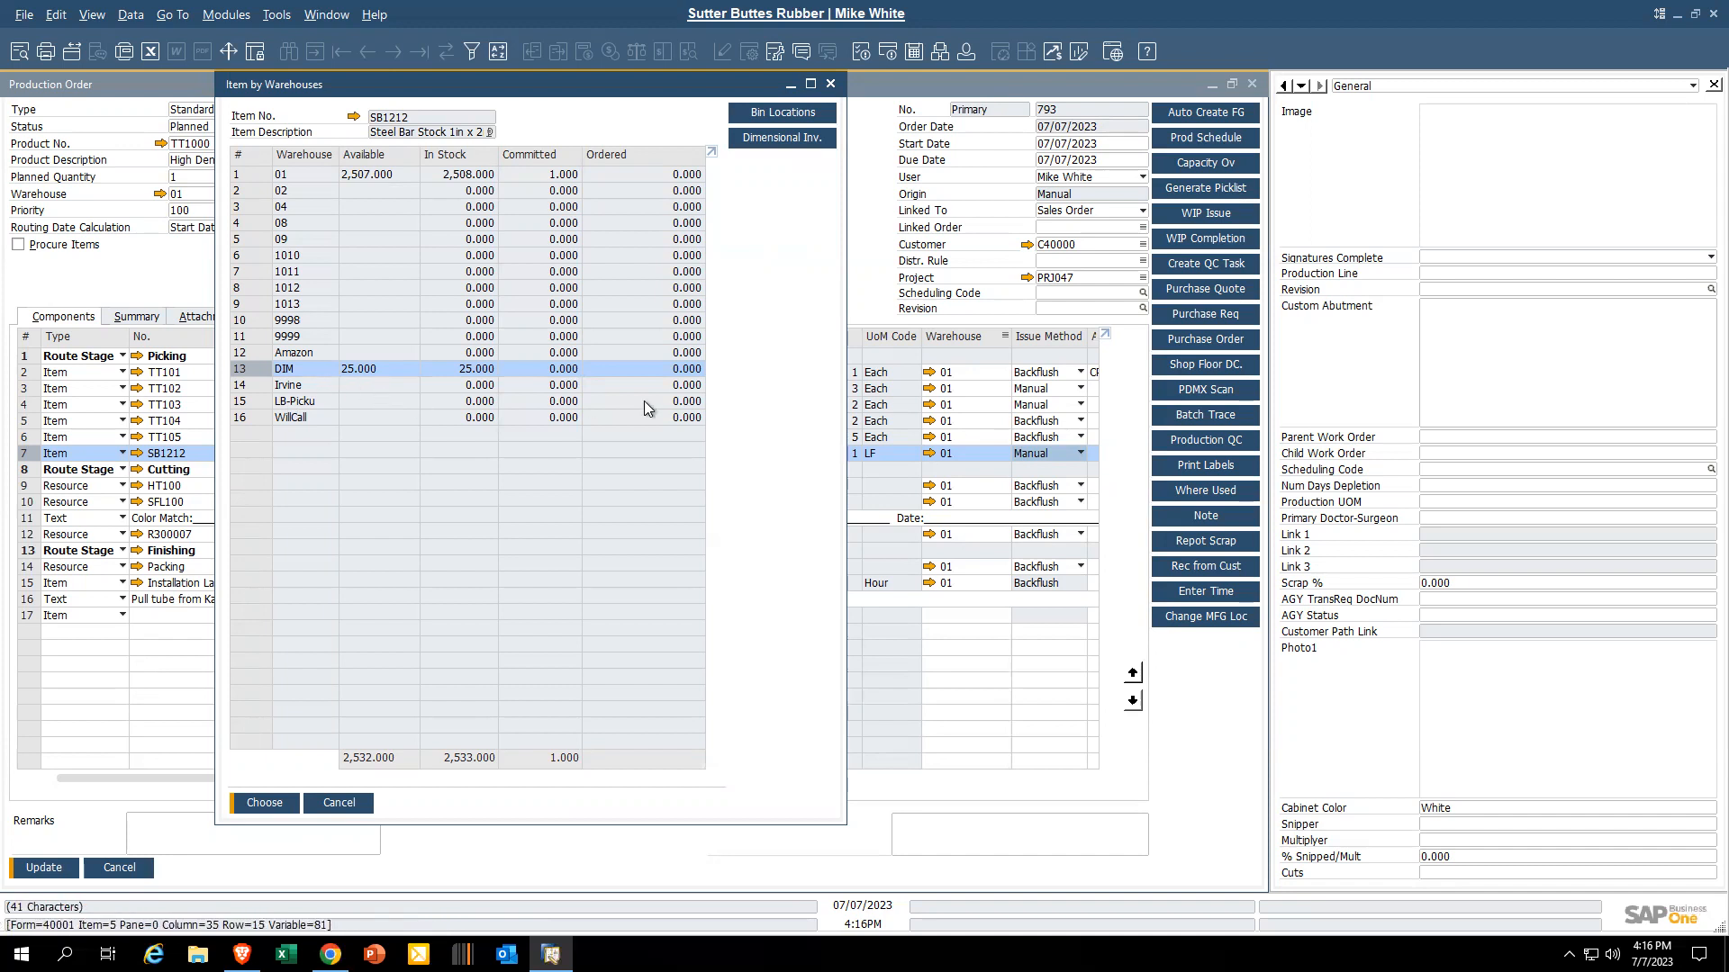
Review SB1212's dimensional inventory by bin, and save the production order with warehouse DIM on its line.
left_click(782, 140)
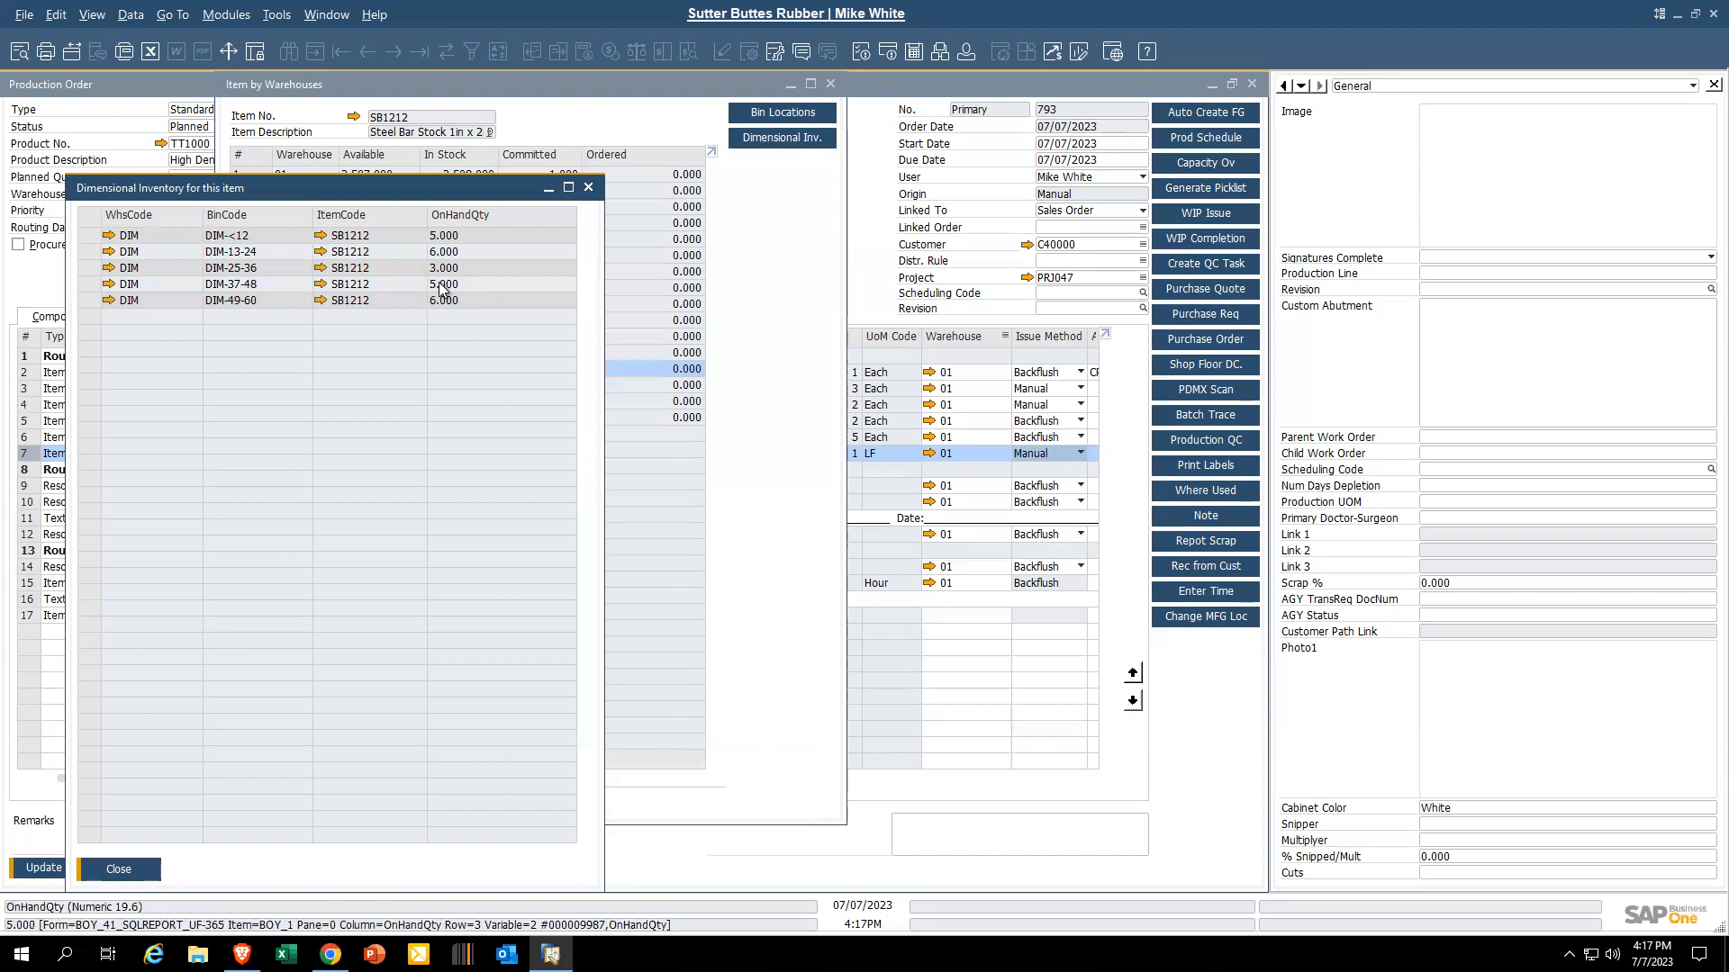
left_click(96, 288)
left_click(140, 870)
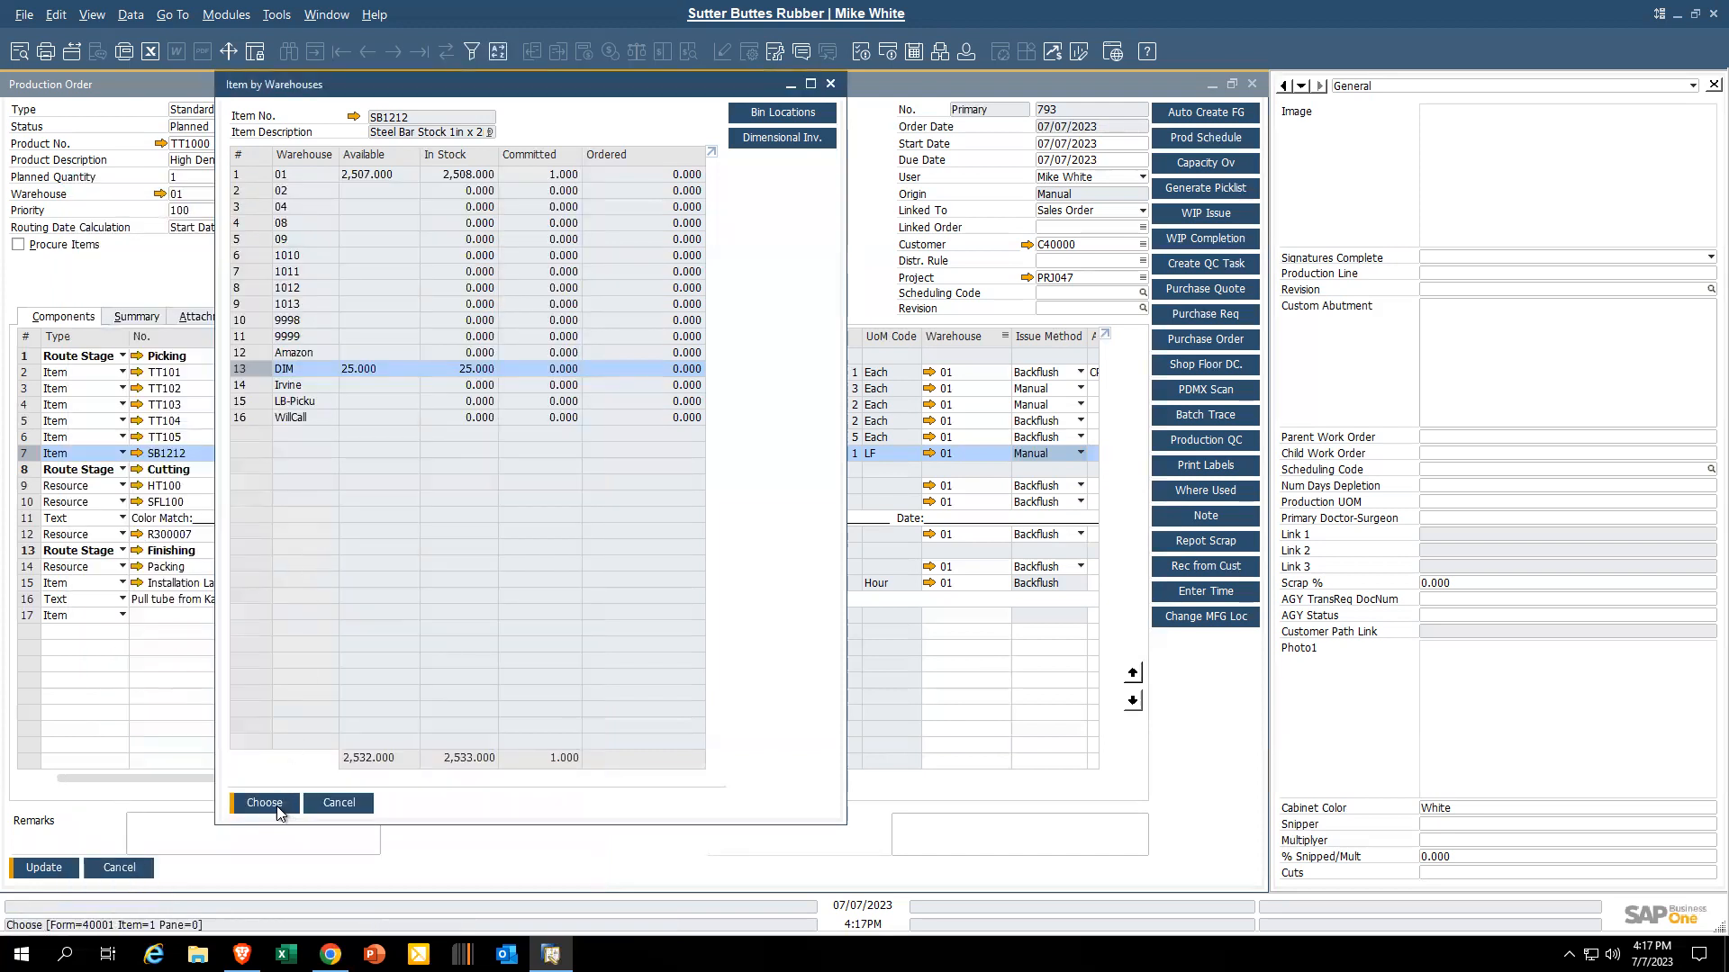
left_click(265, 802)
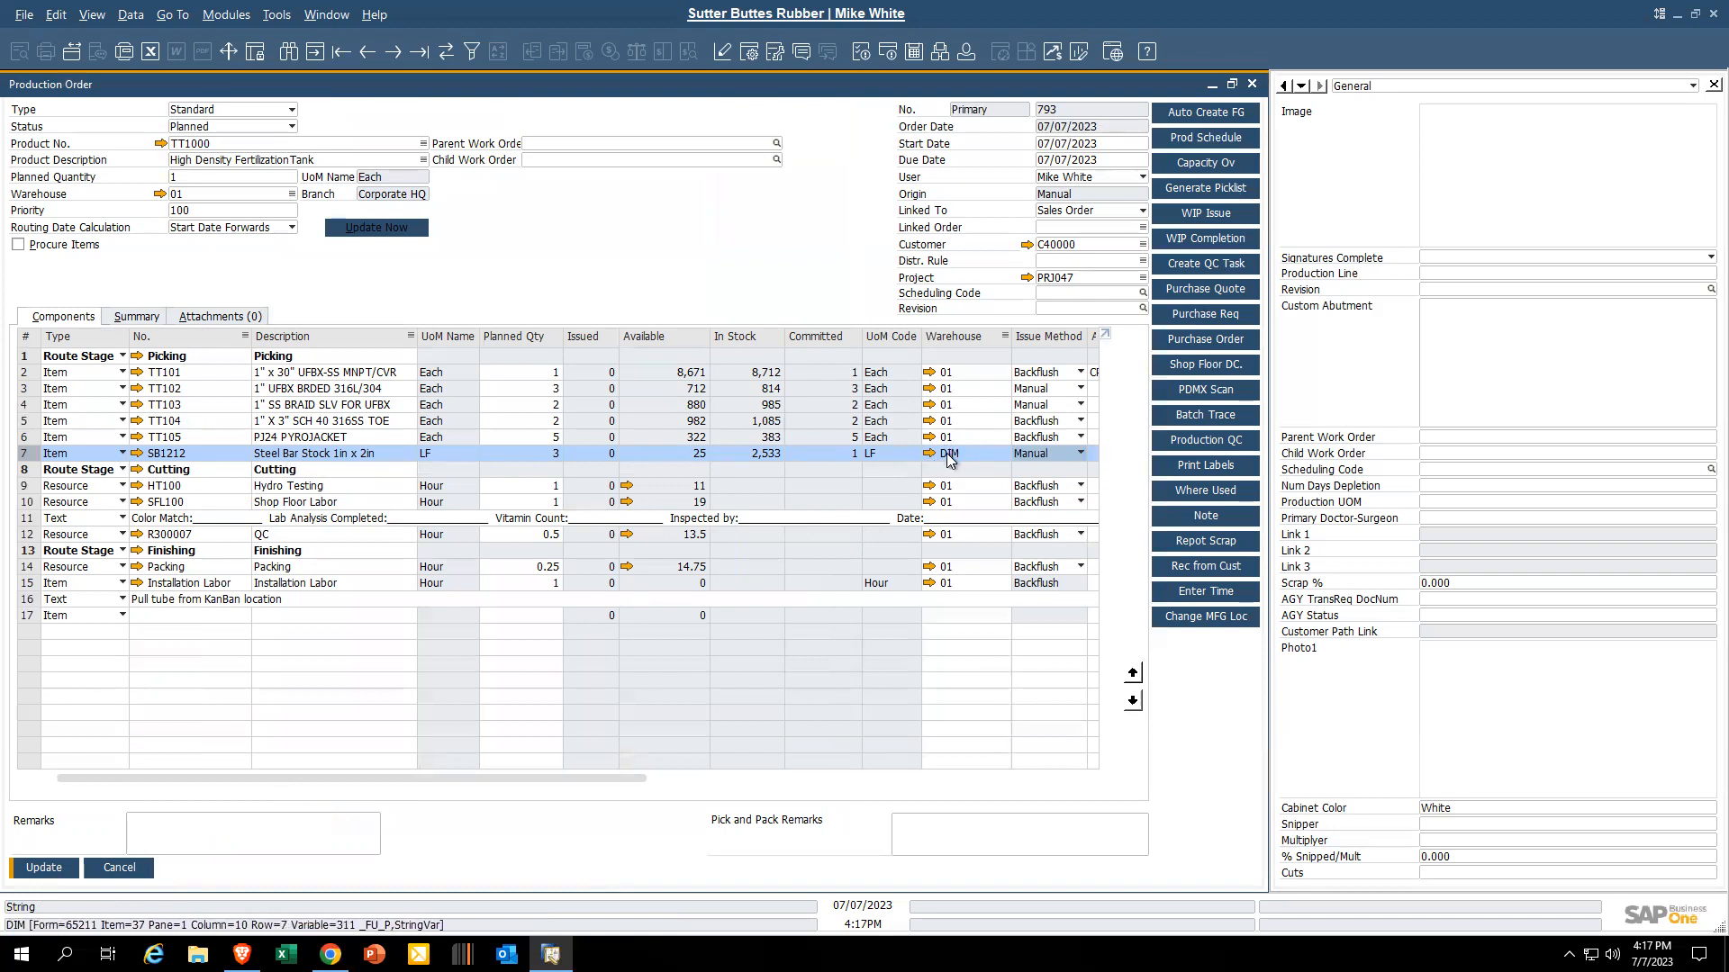
left_click(56, 869)
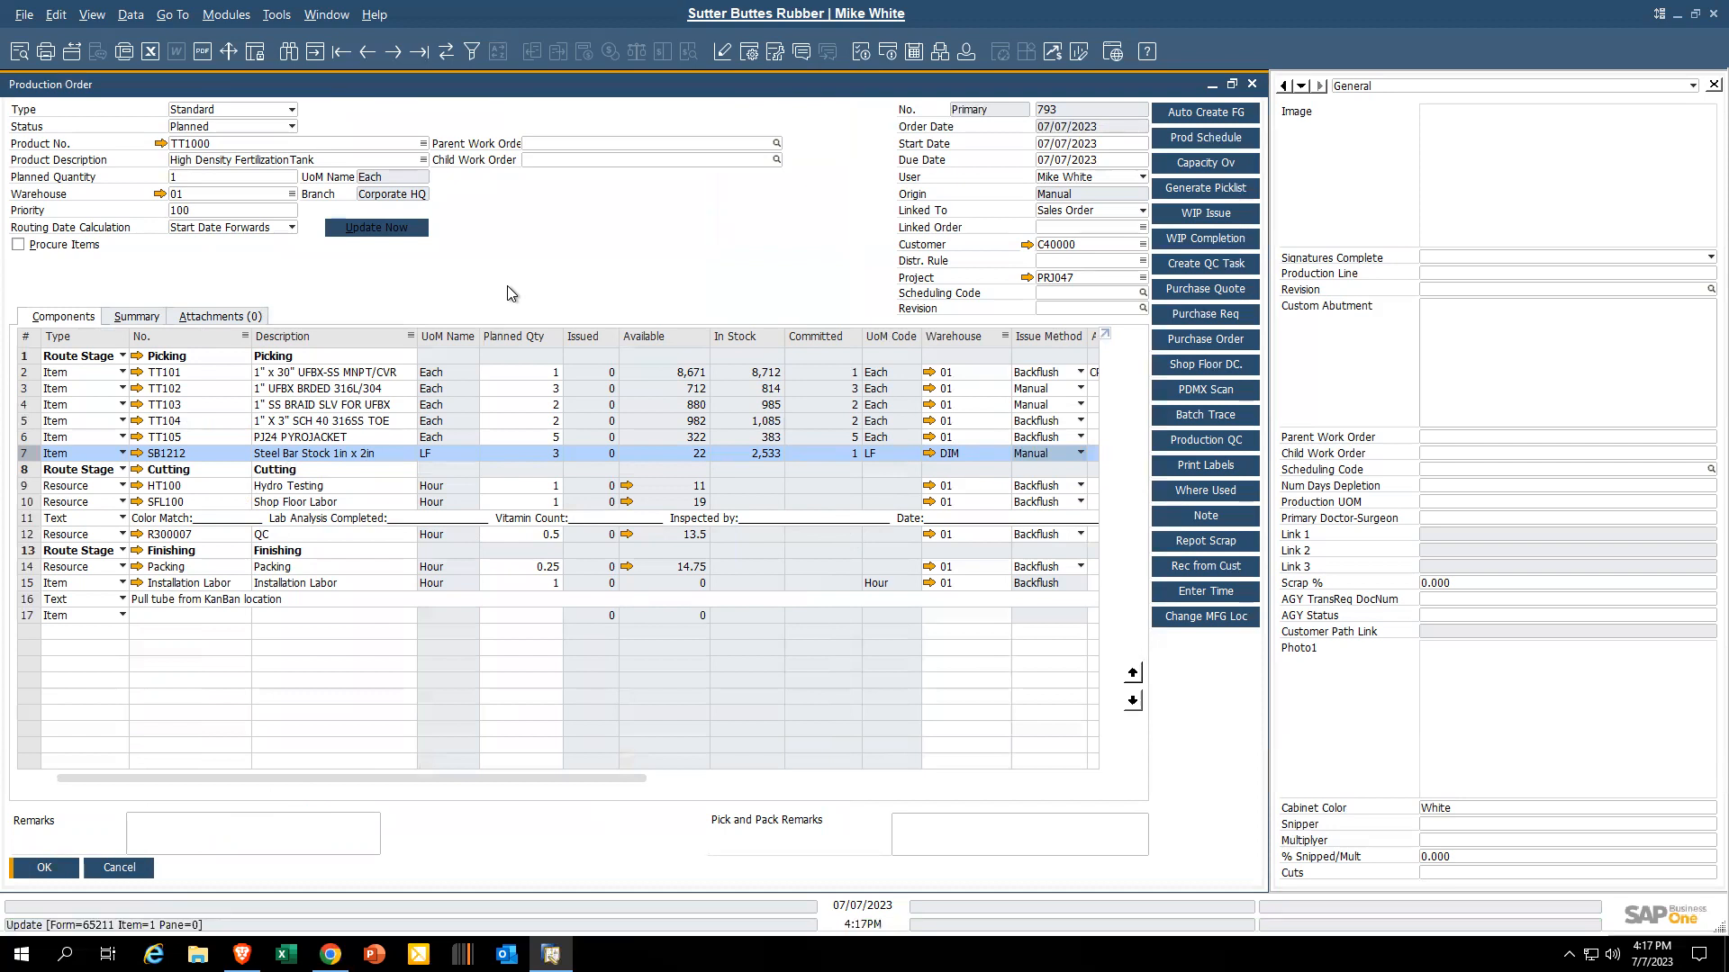
Change the production order's status to Released and save it.
left_click(291, 128)
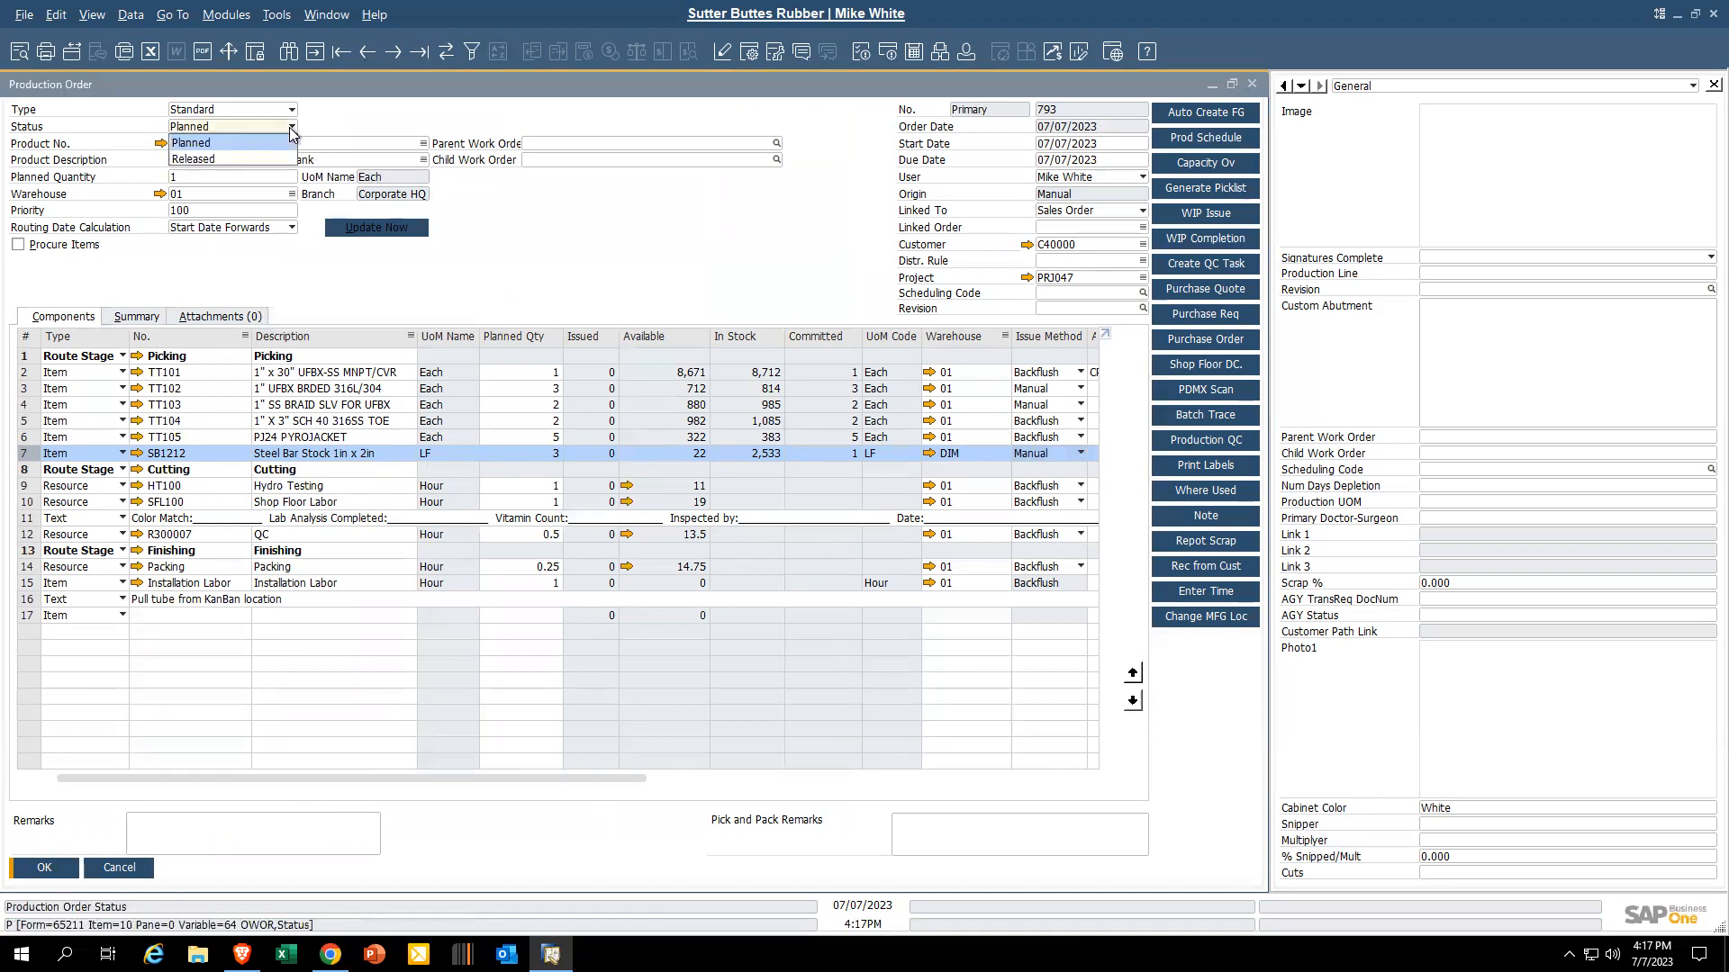
left_click(251, 159)
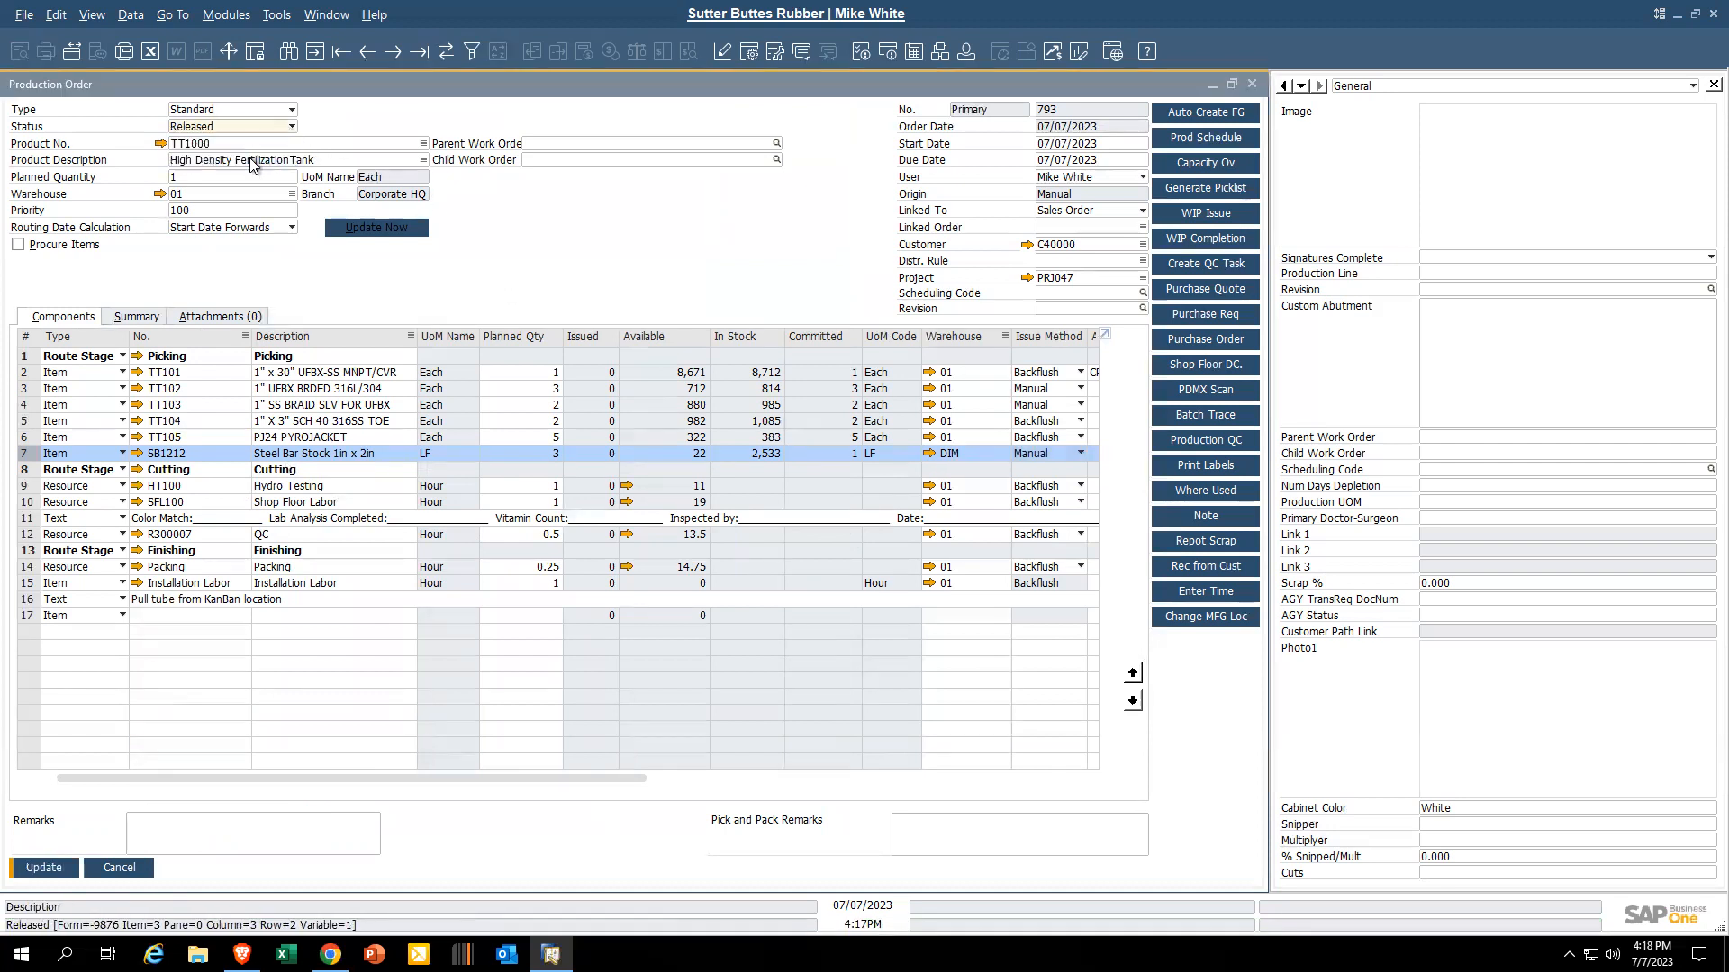
left_click(45, 868)
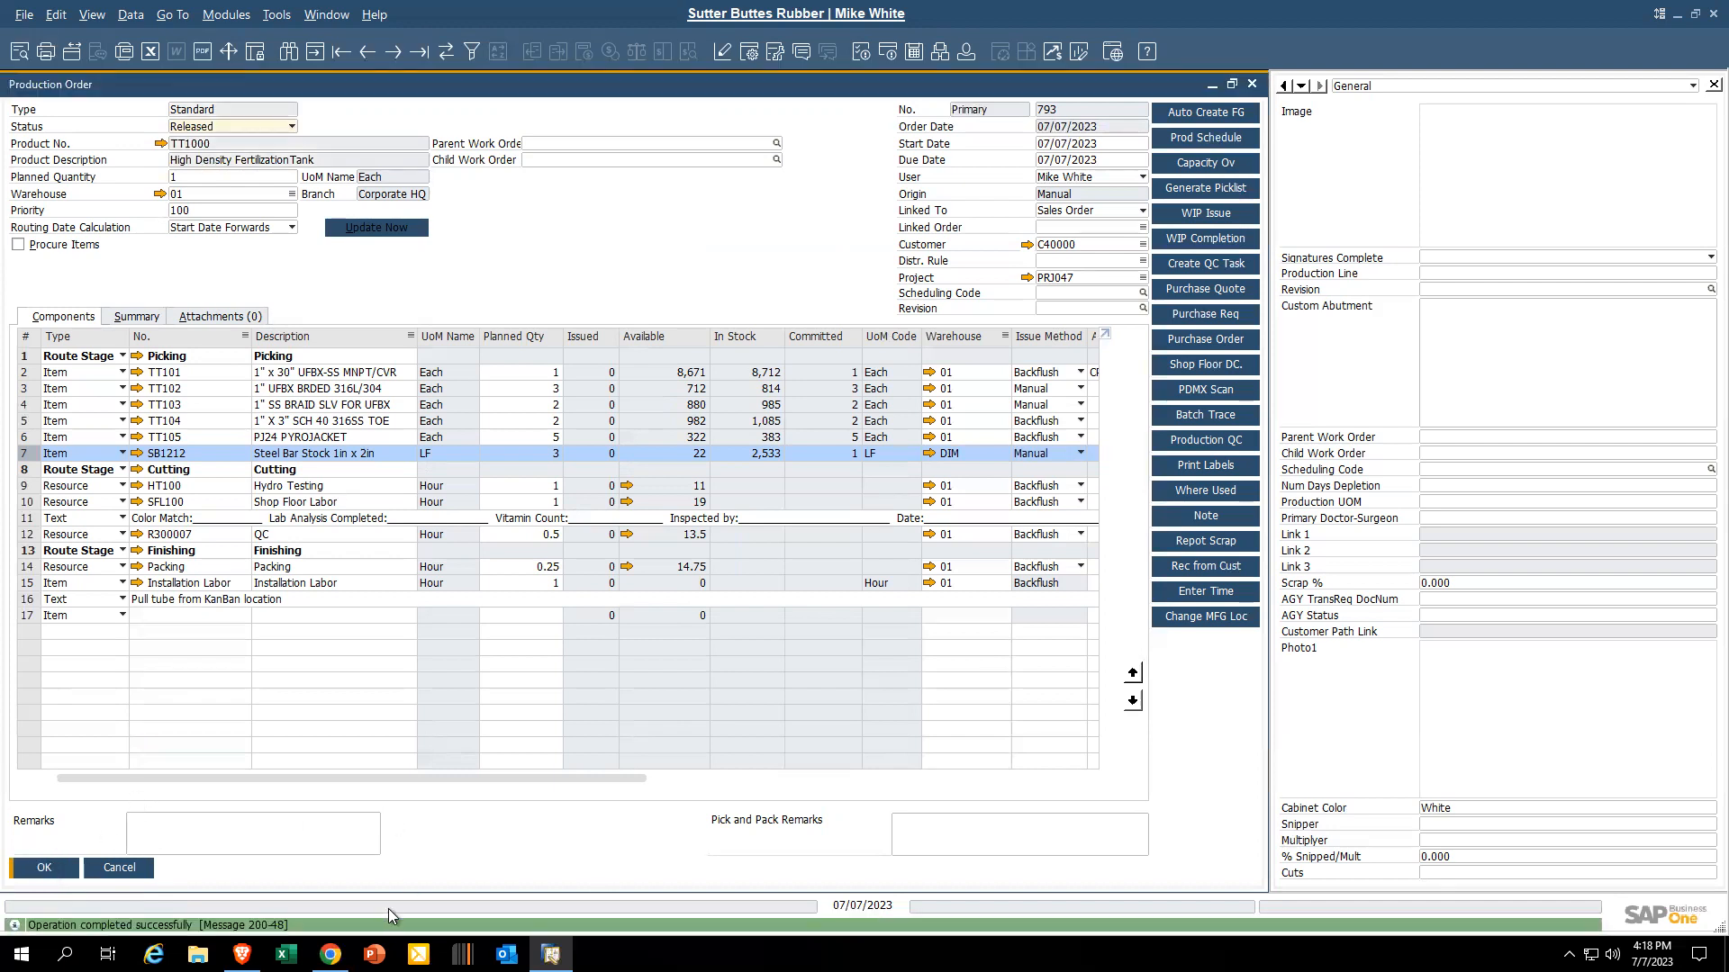
Switch to Produce / Operator in Chrome, refresh the operations, and start the Picking operation of the TT1000 order.
left_click(330, 954)
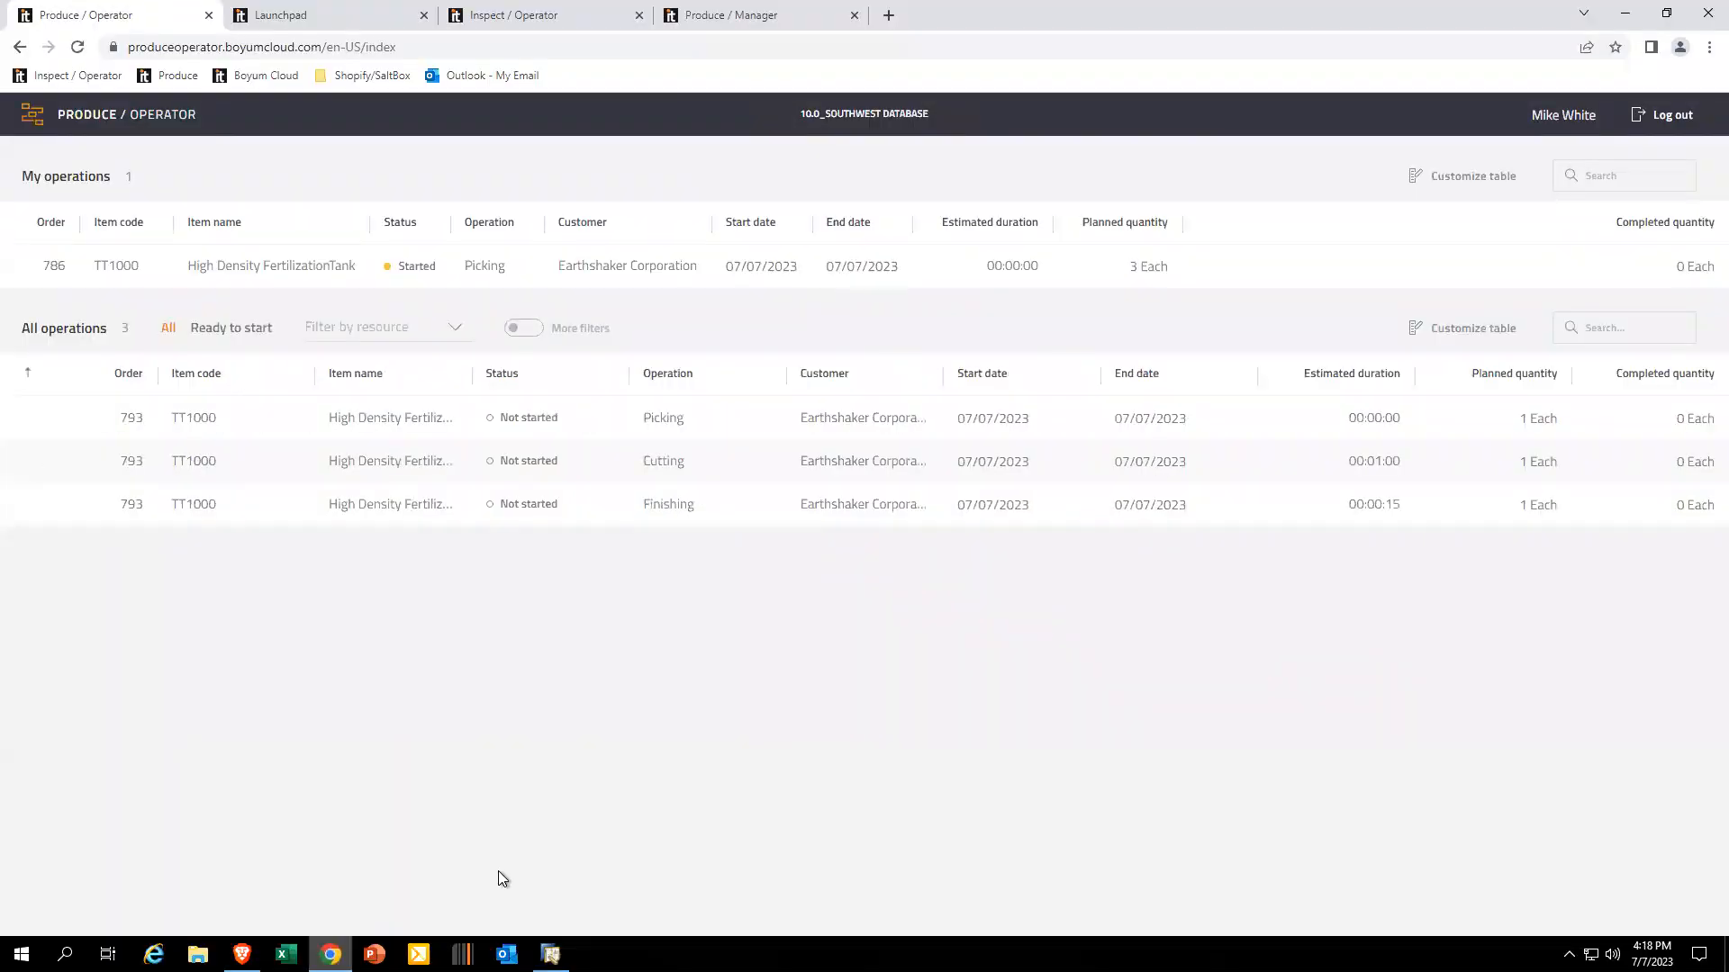
left_click(179, 75)
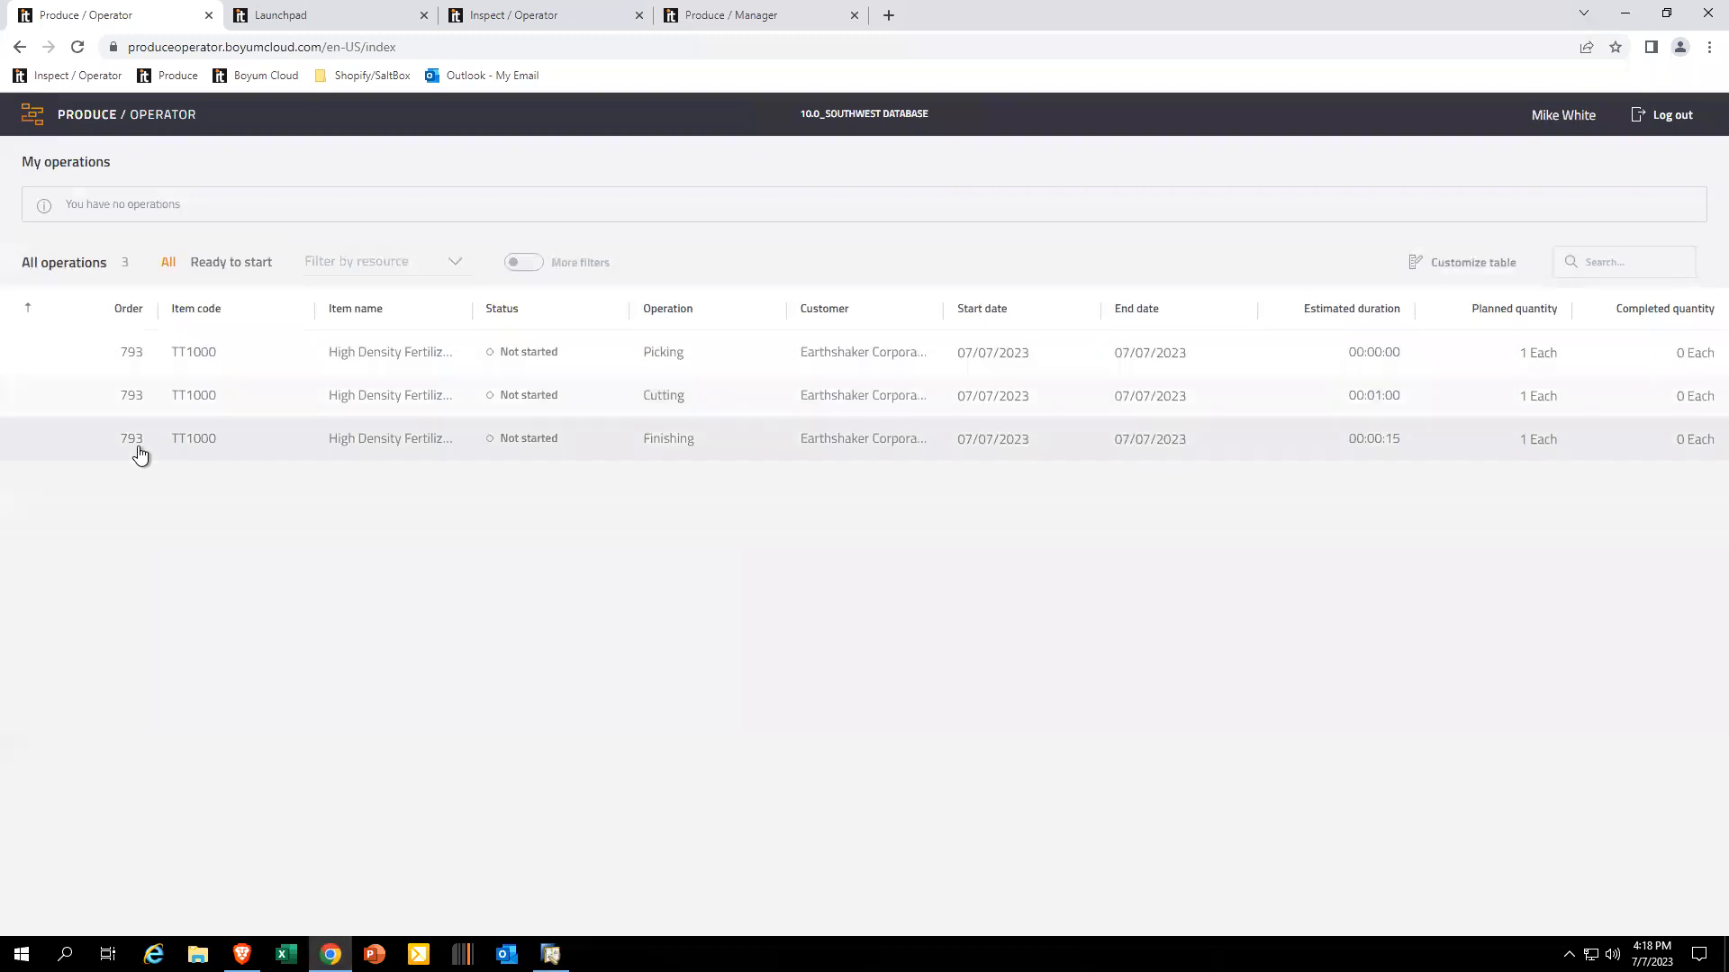
left_click(551, 954)
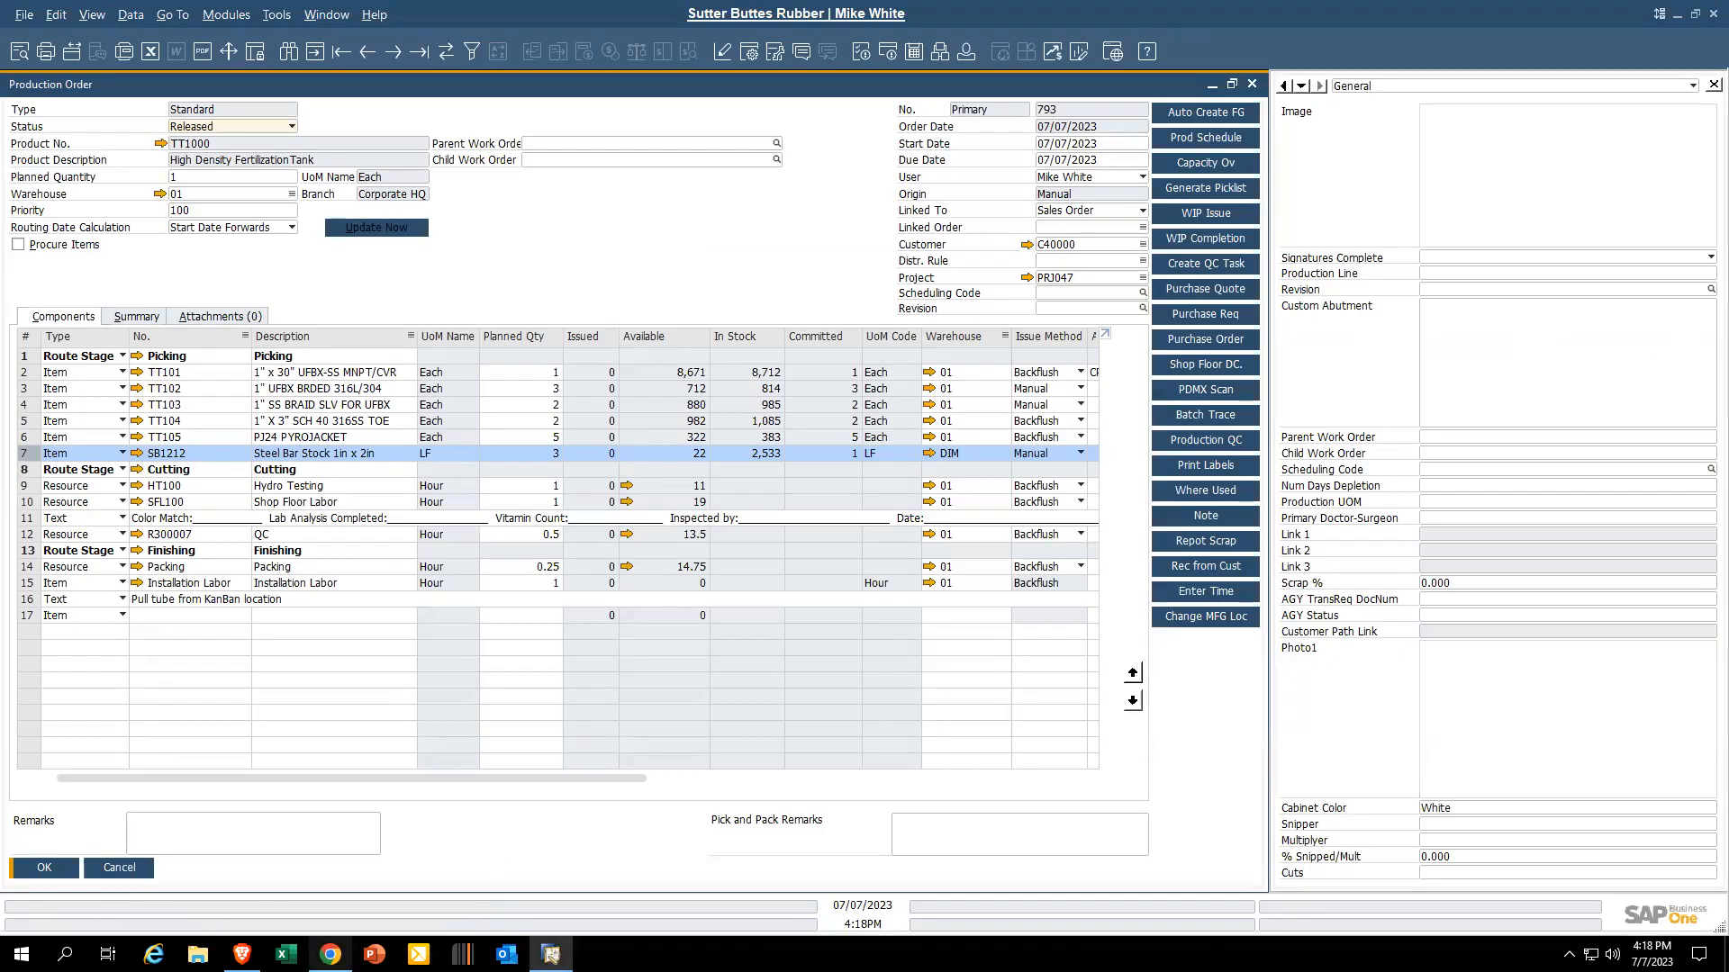
left_click(331, 955)
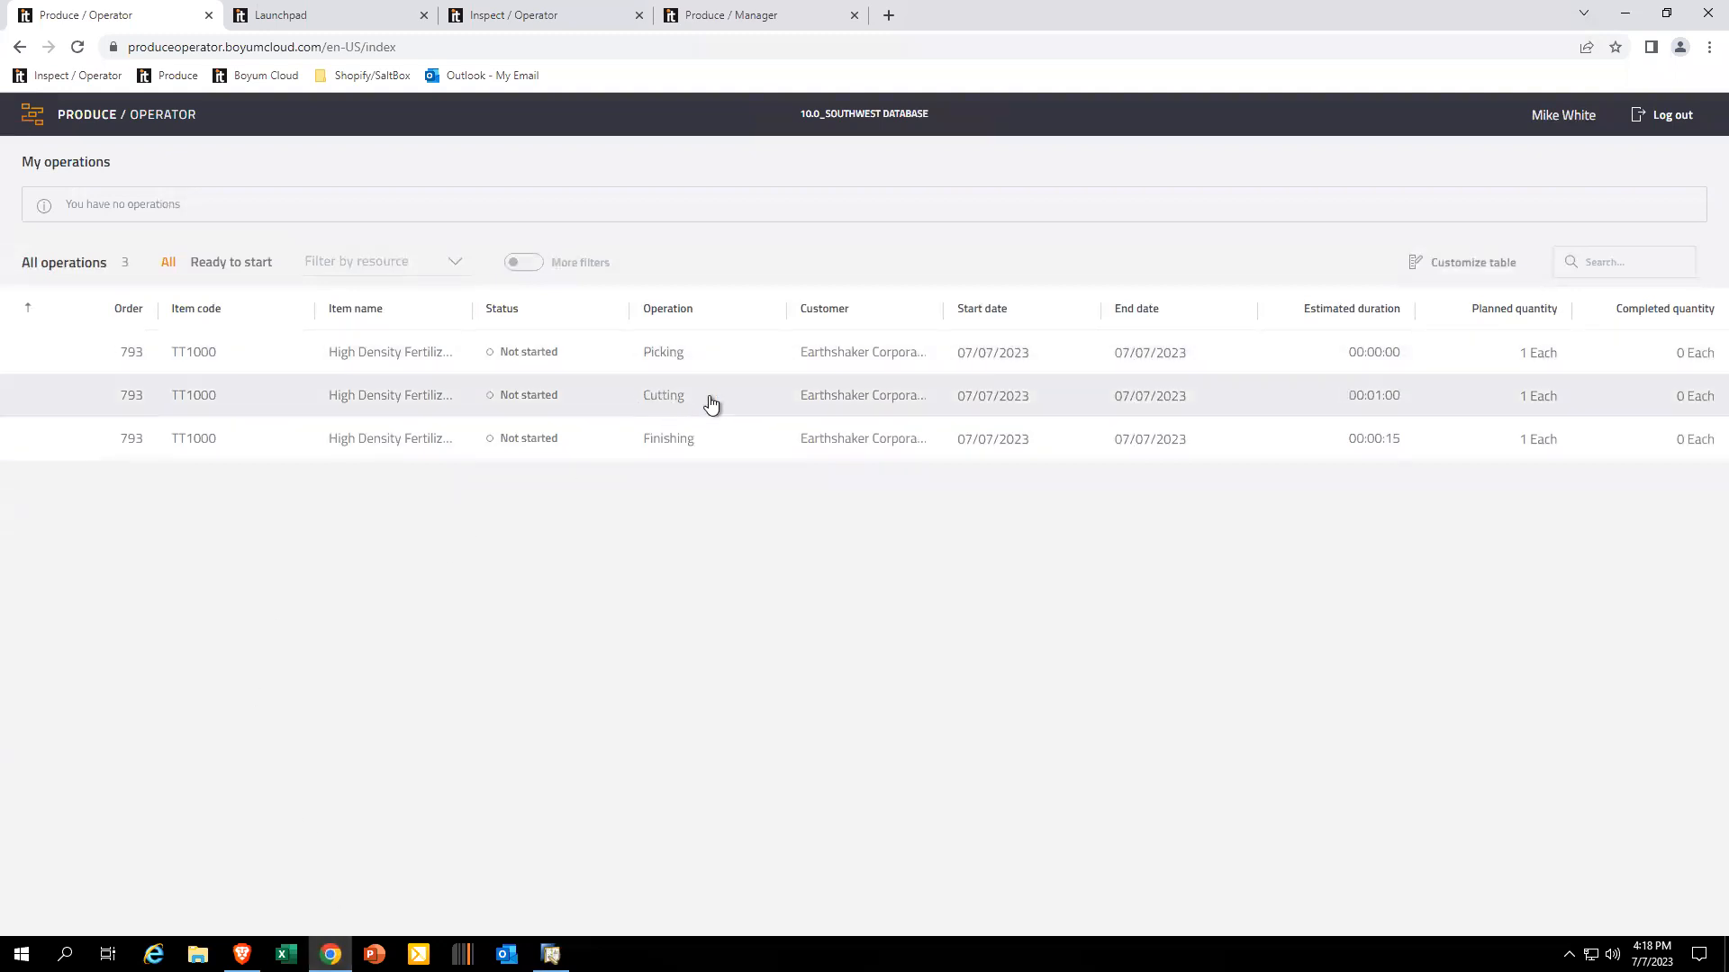
left_click(688, 358)
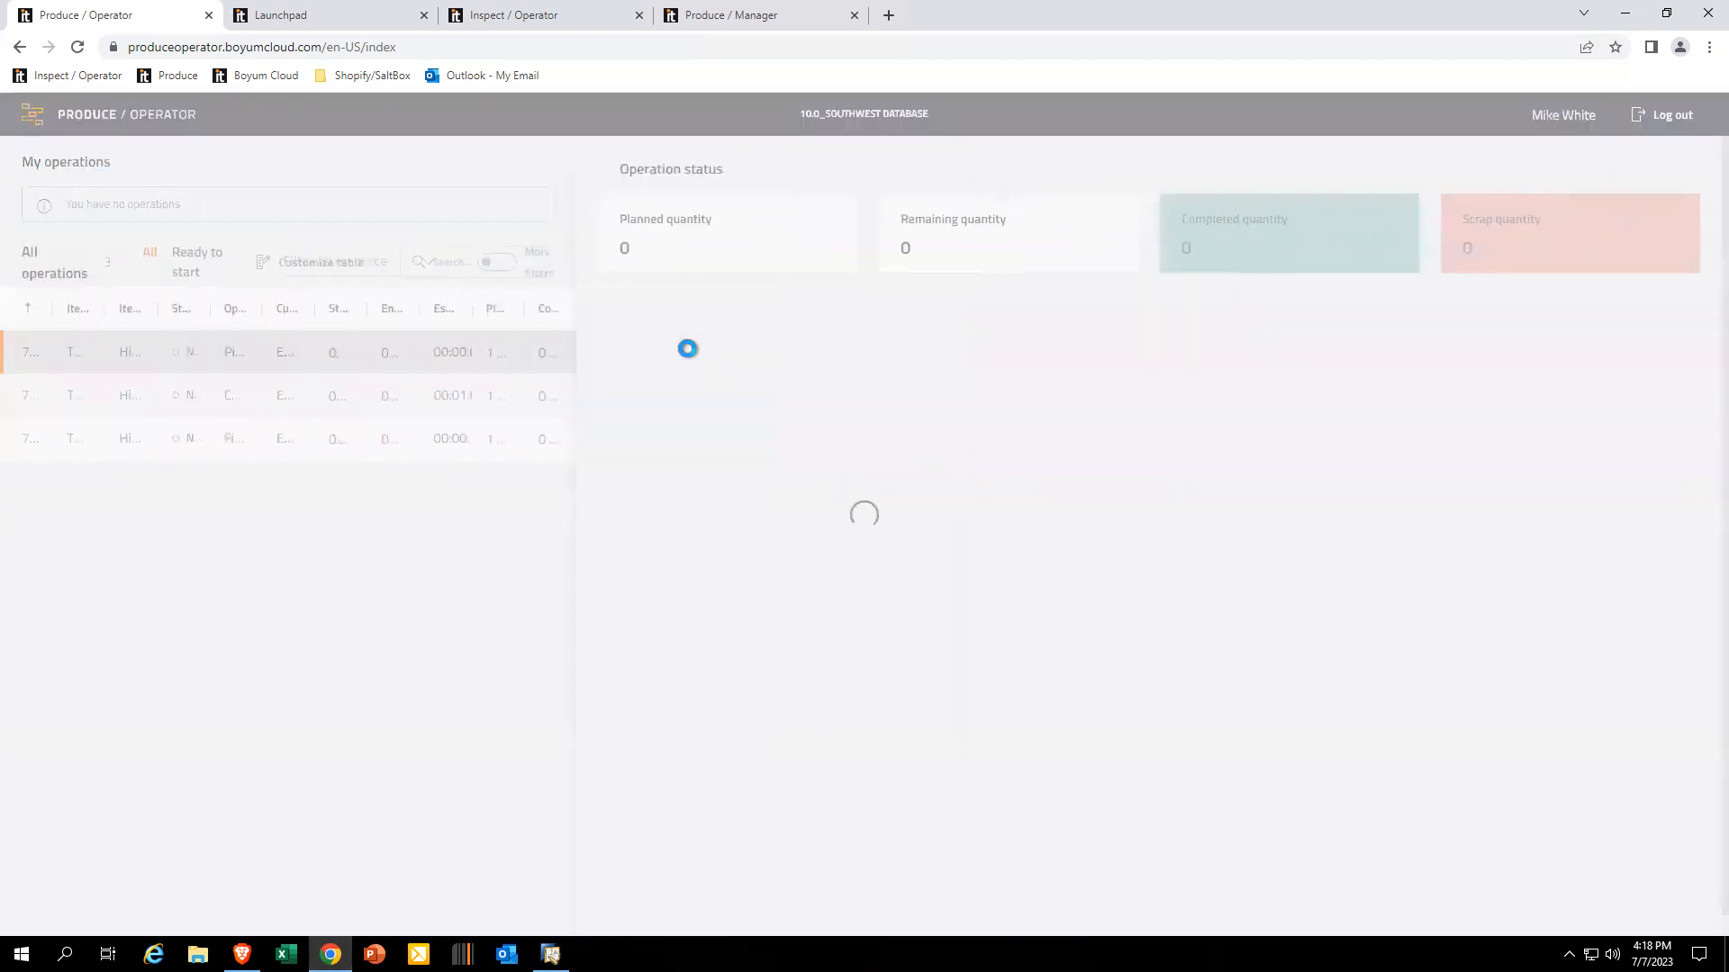
left_click(1670, 187)
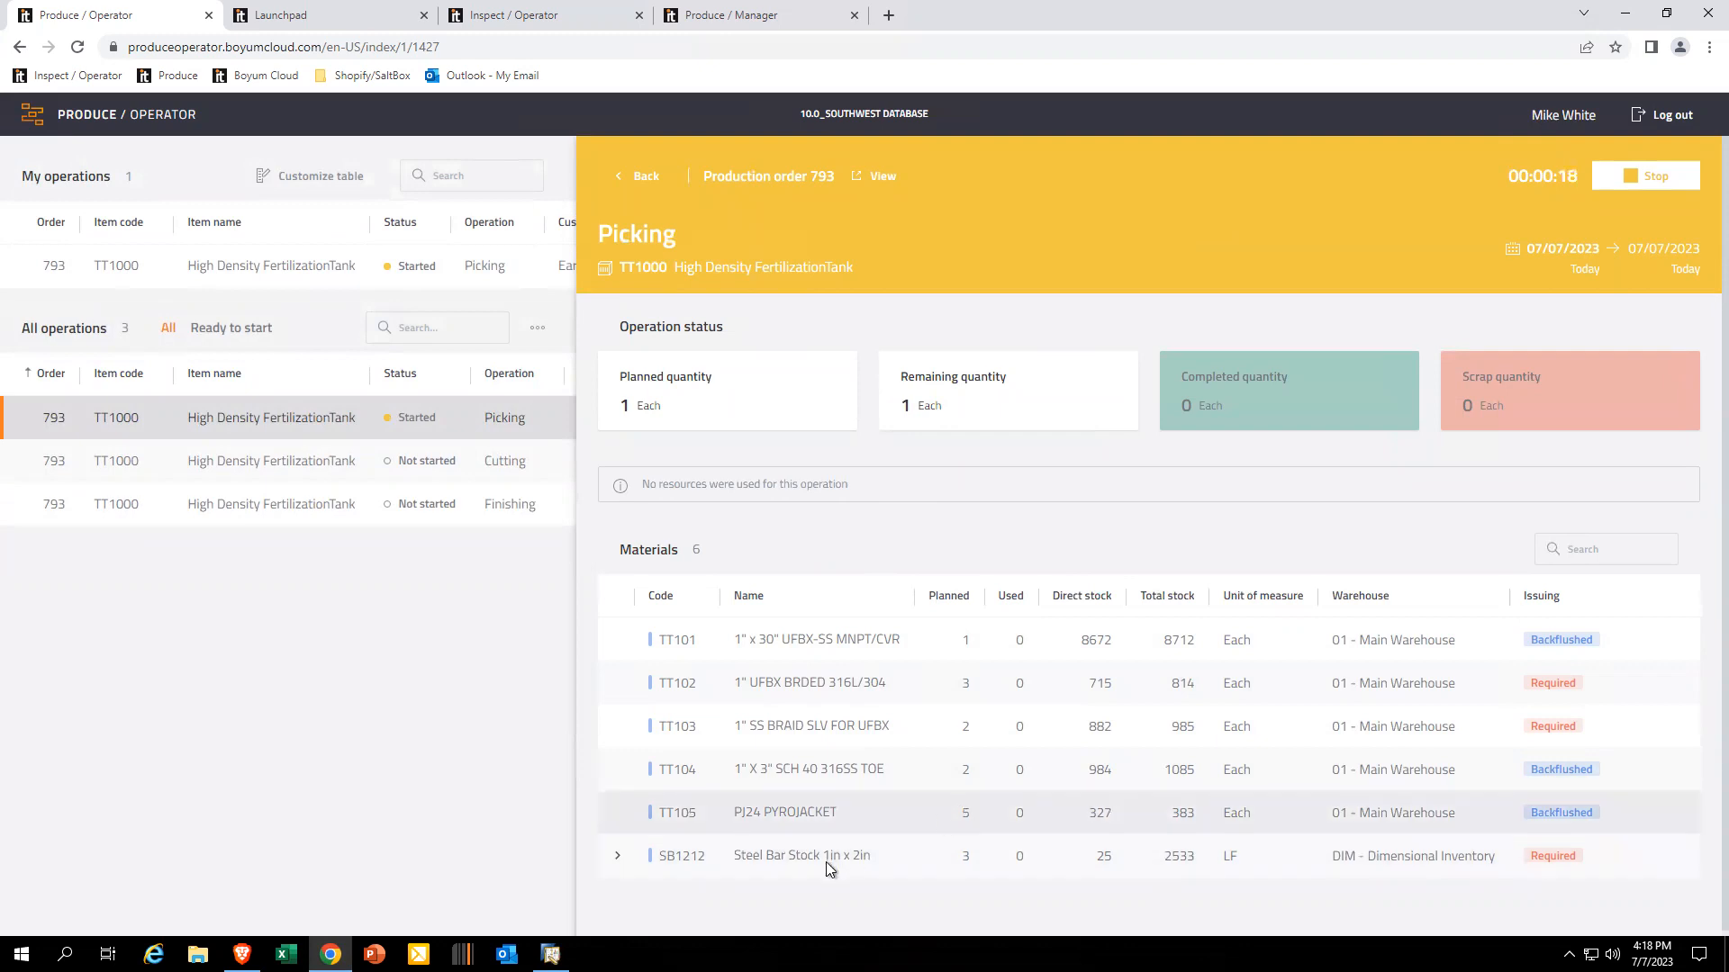
Expand the SB1212 material and examine its batches, quantities and bin locations.
left_click(621, 862)
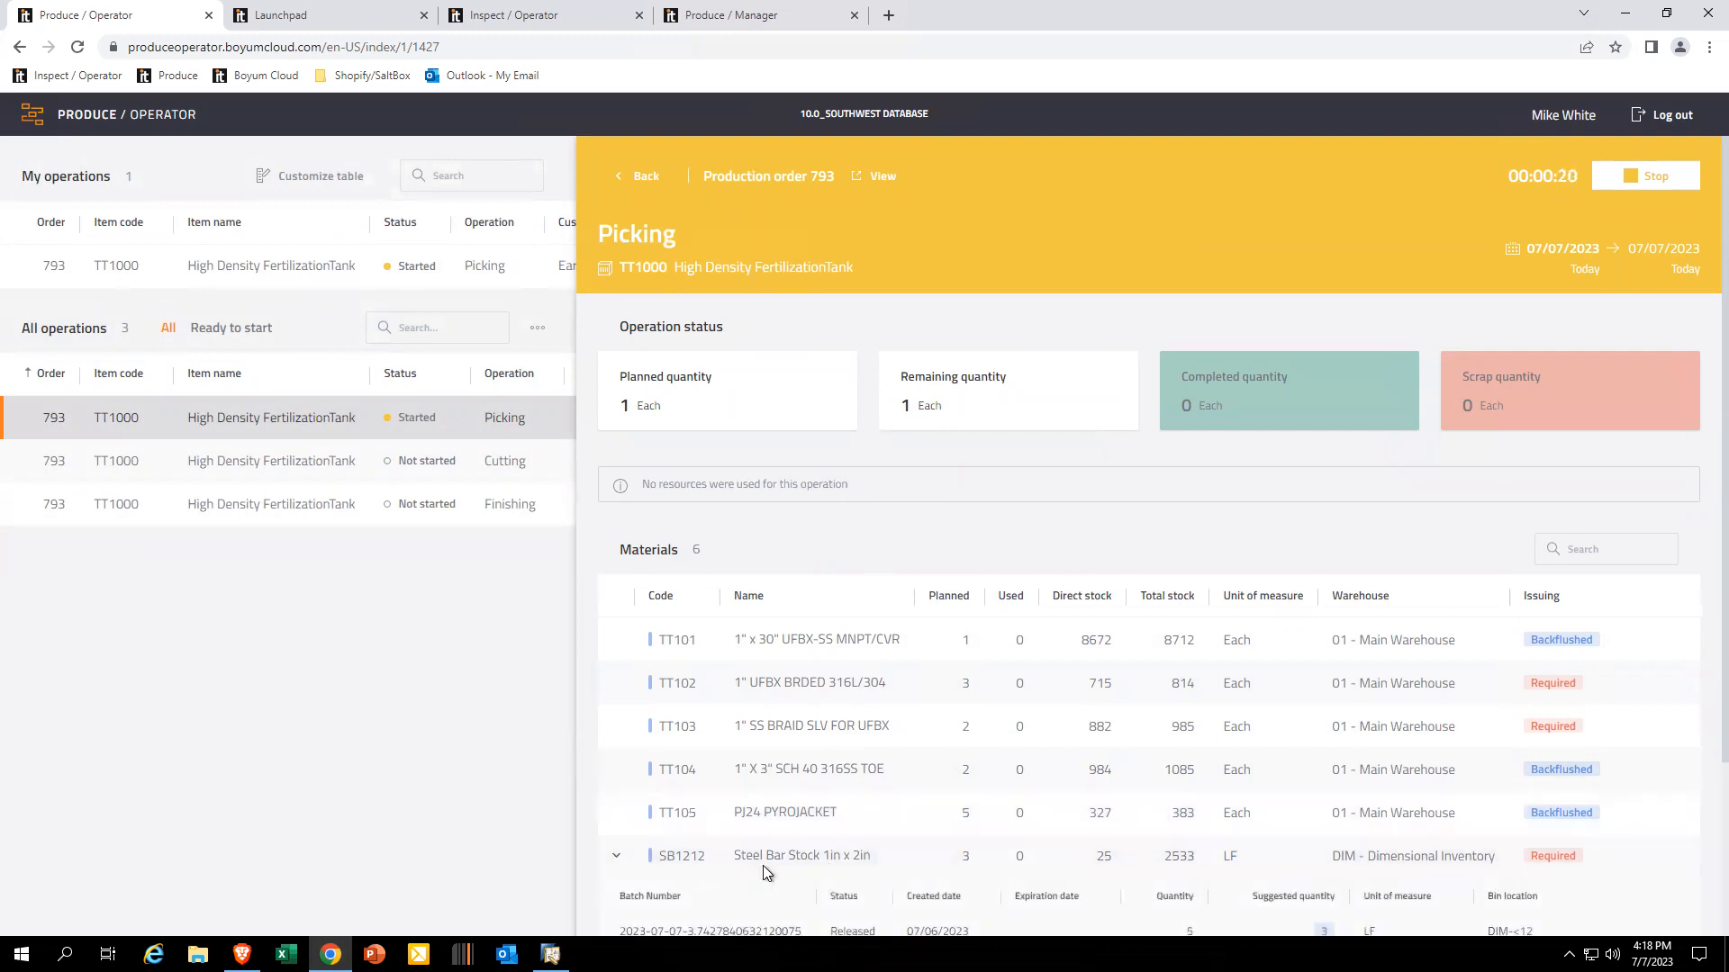
scroll(771, 863, "down", 3)
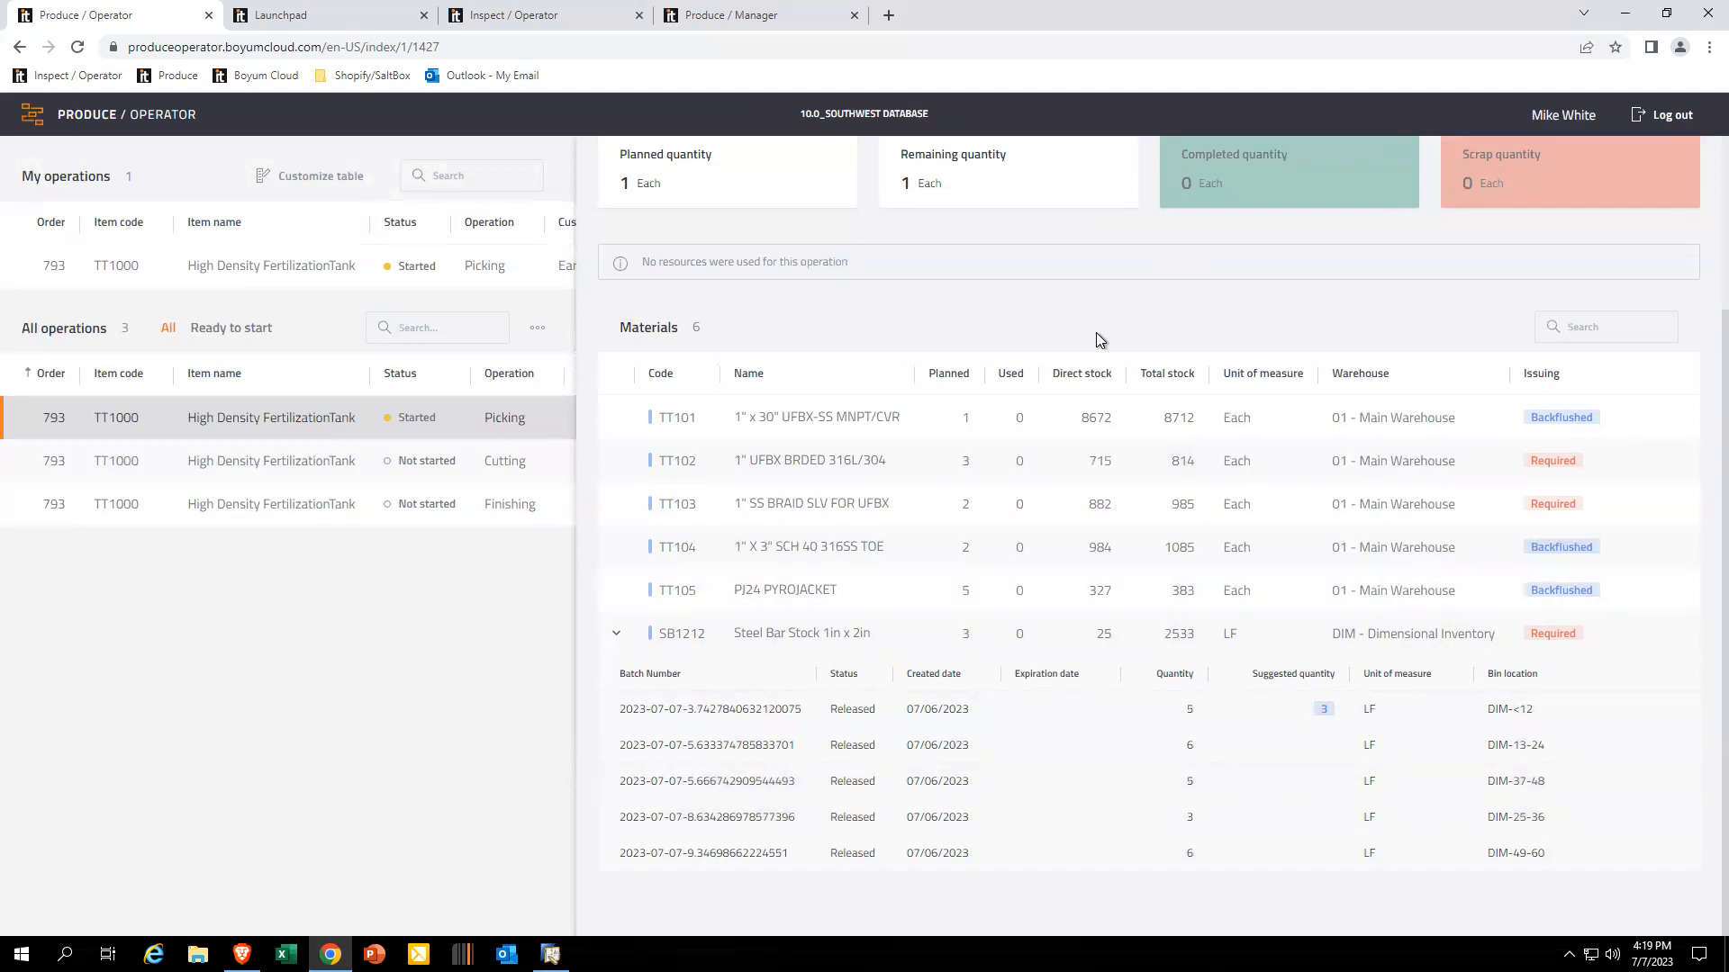
scroll(1094, 332, "up", 3)
Stop the Picking operation as finished with 1 completed unit, and continue to its material usage.
left_click(1657, 178)
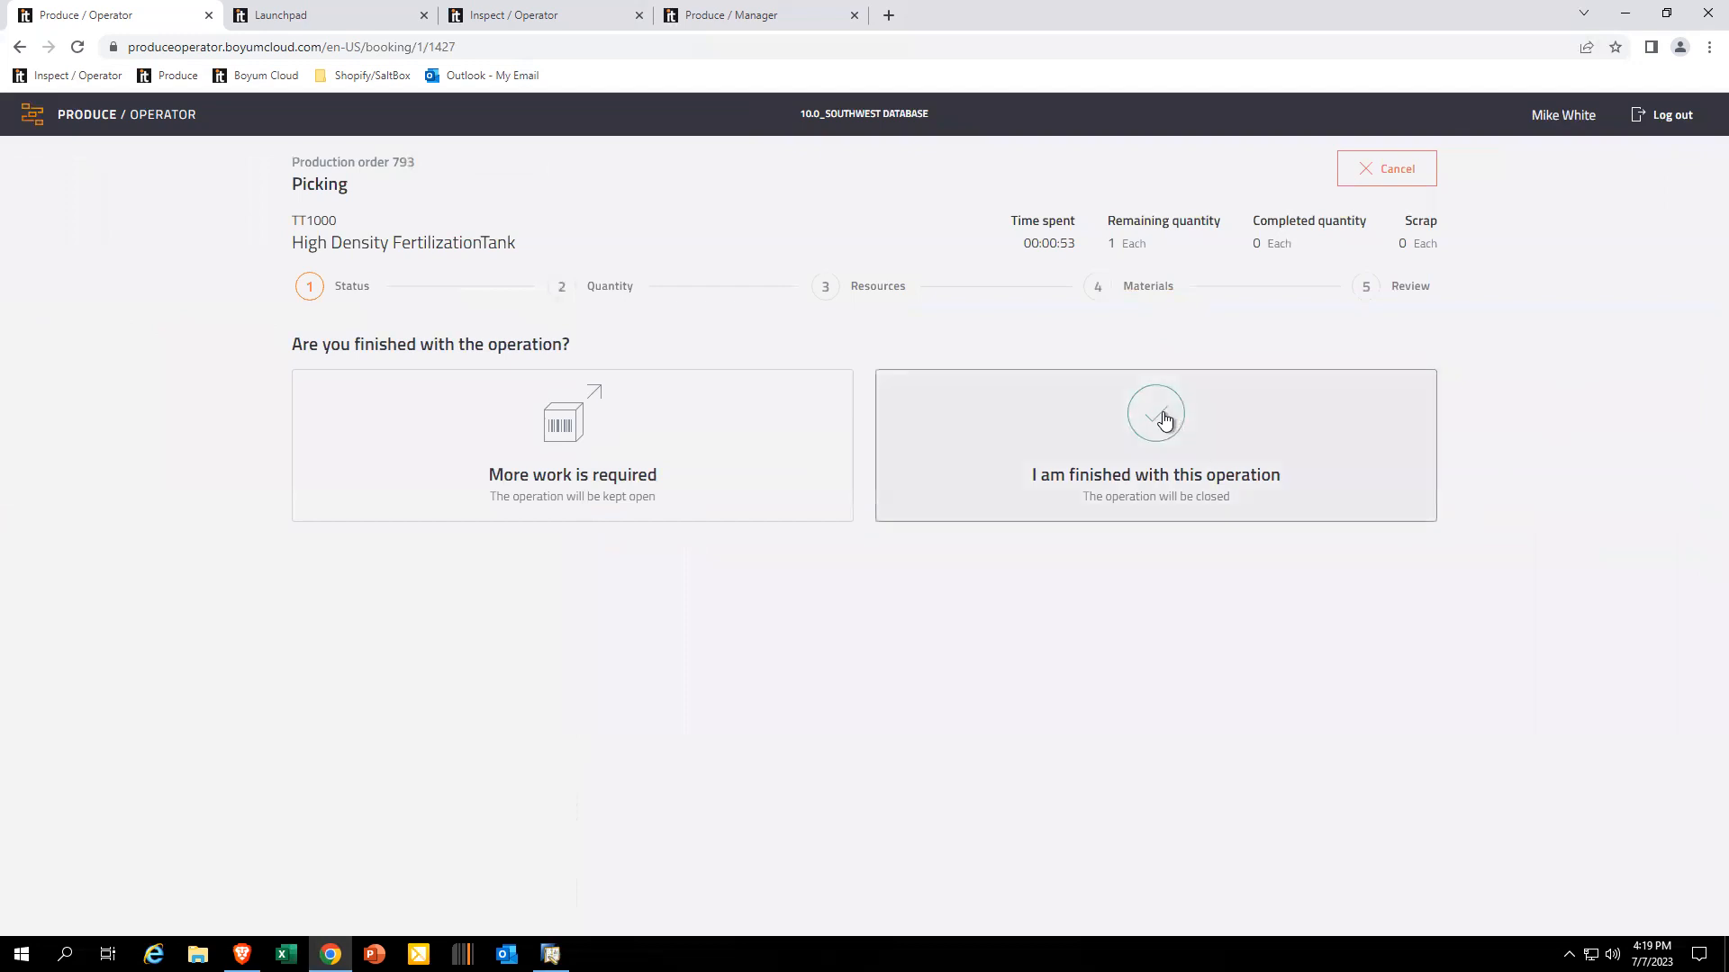
left_click(1163, 418)
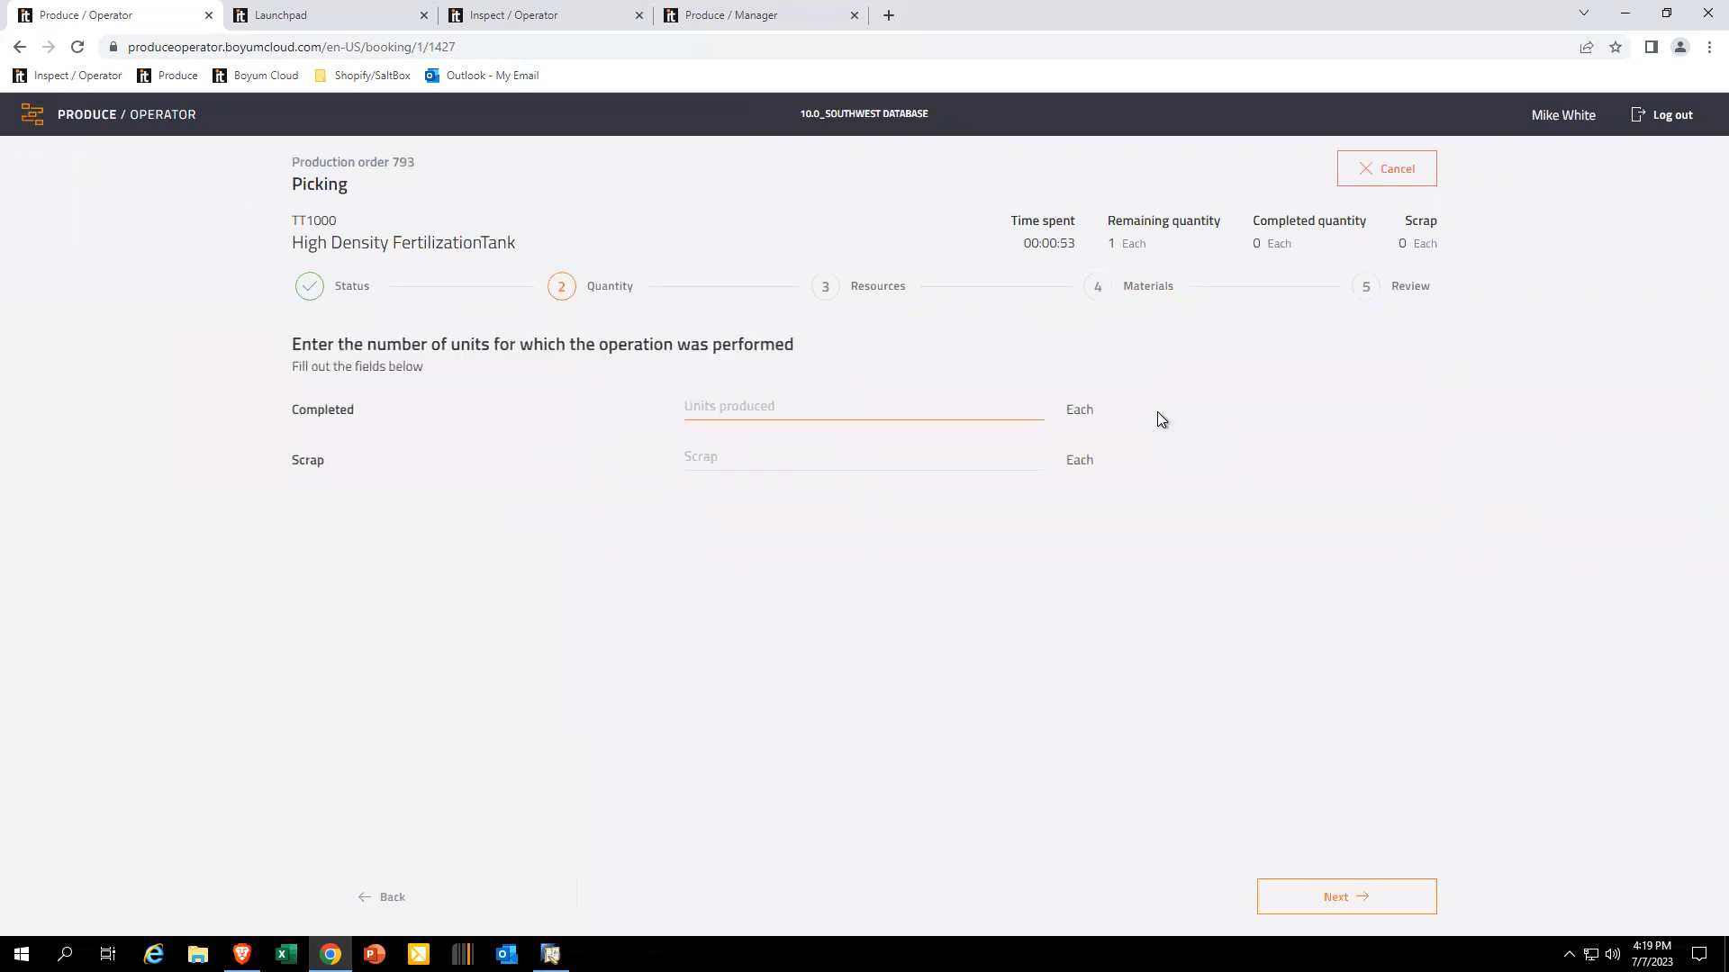
type("1")
left_click(1363, 898)
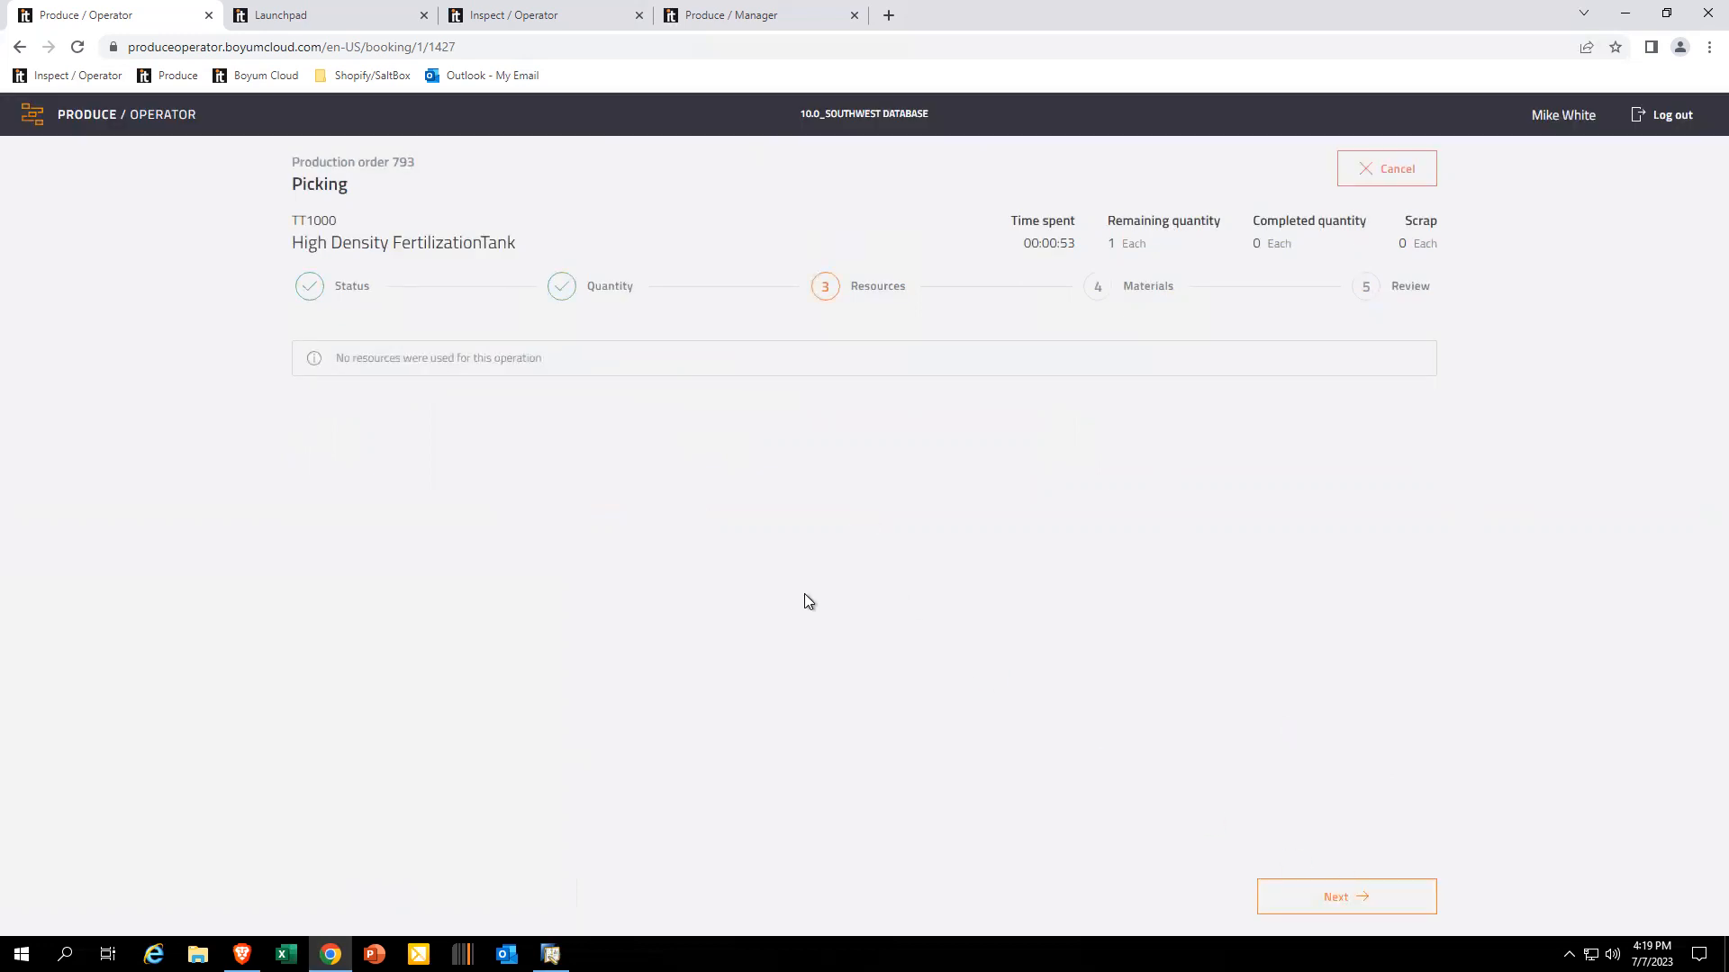
left_click(1361, 897)
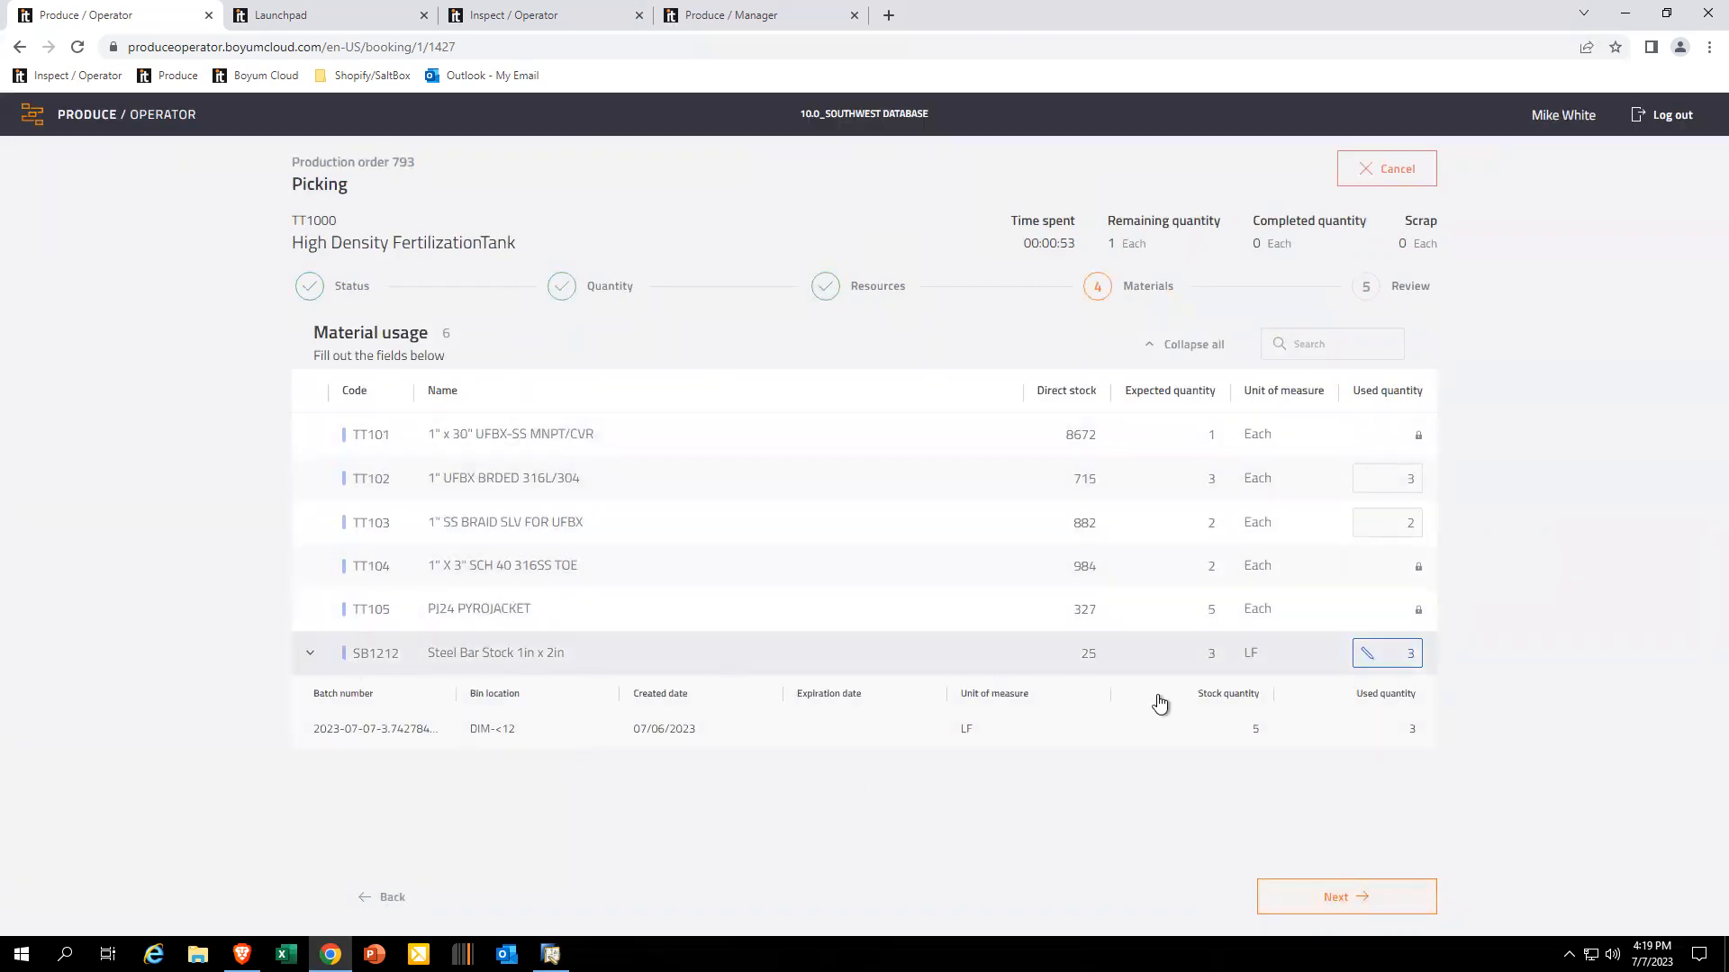
Assign a used quantity of 3 LF to the SB1212 batch in bin DIM-37-48.
left_click(1390, 527)
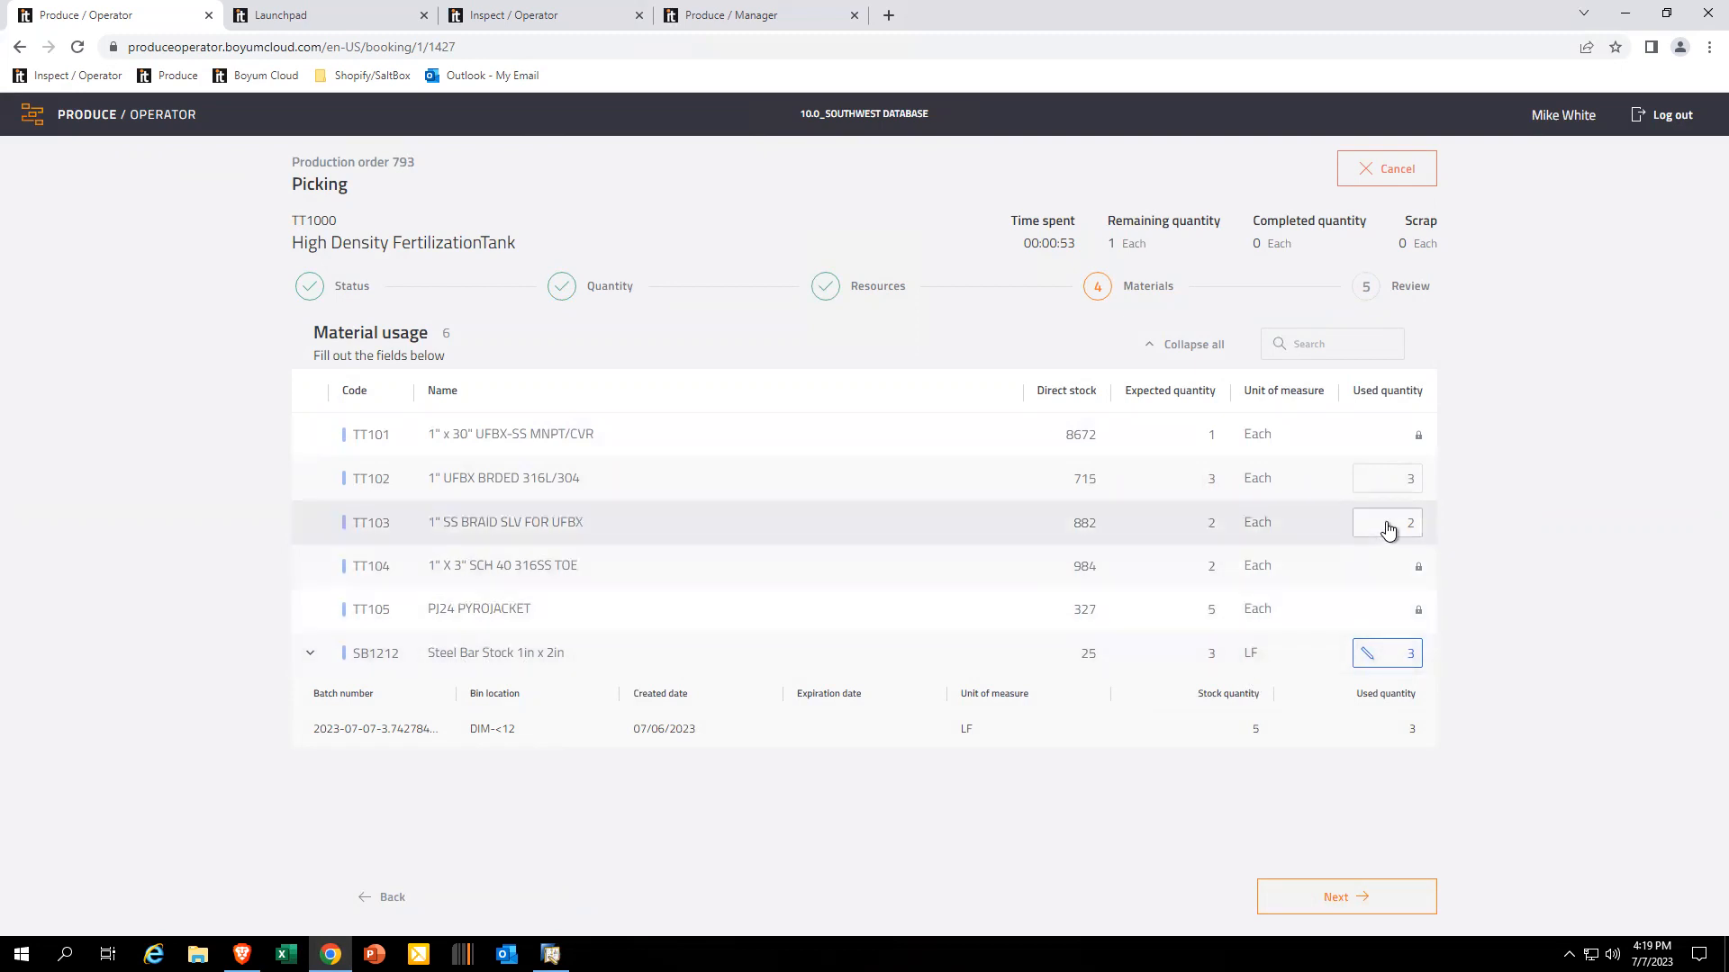
left_click(1390, 480)
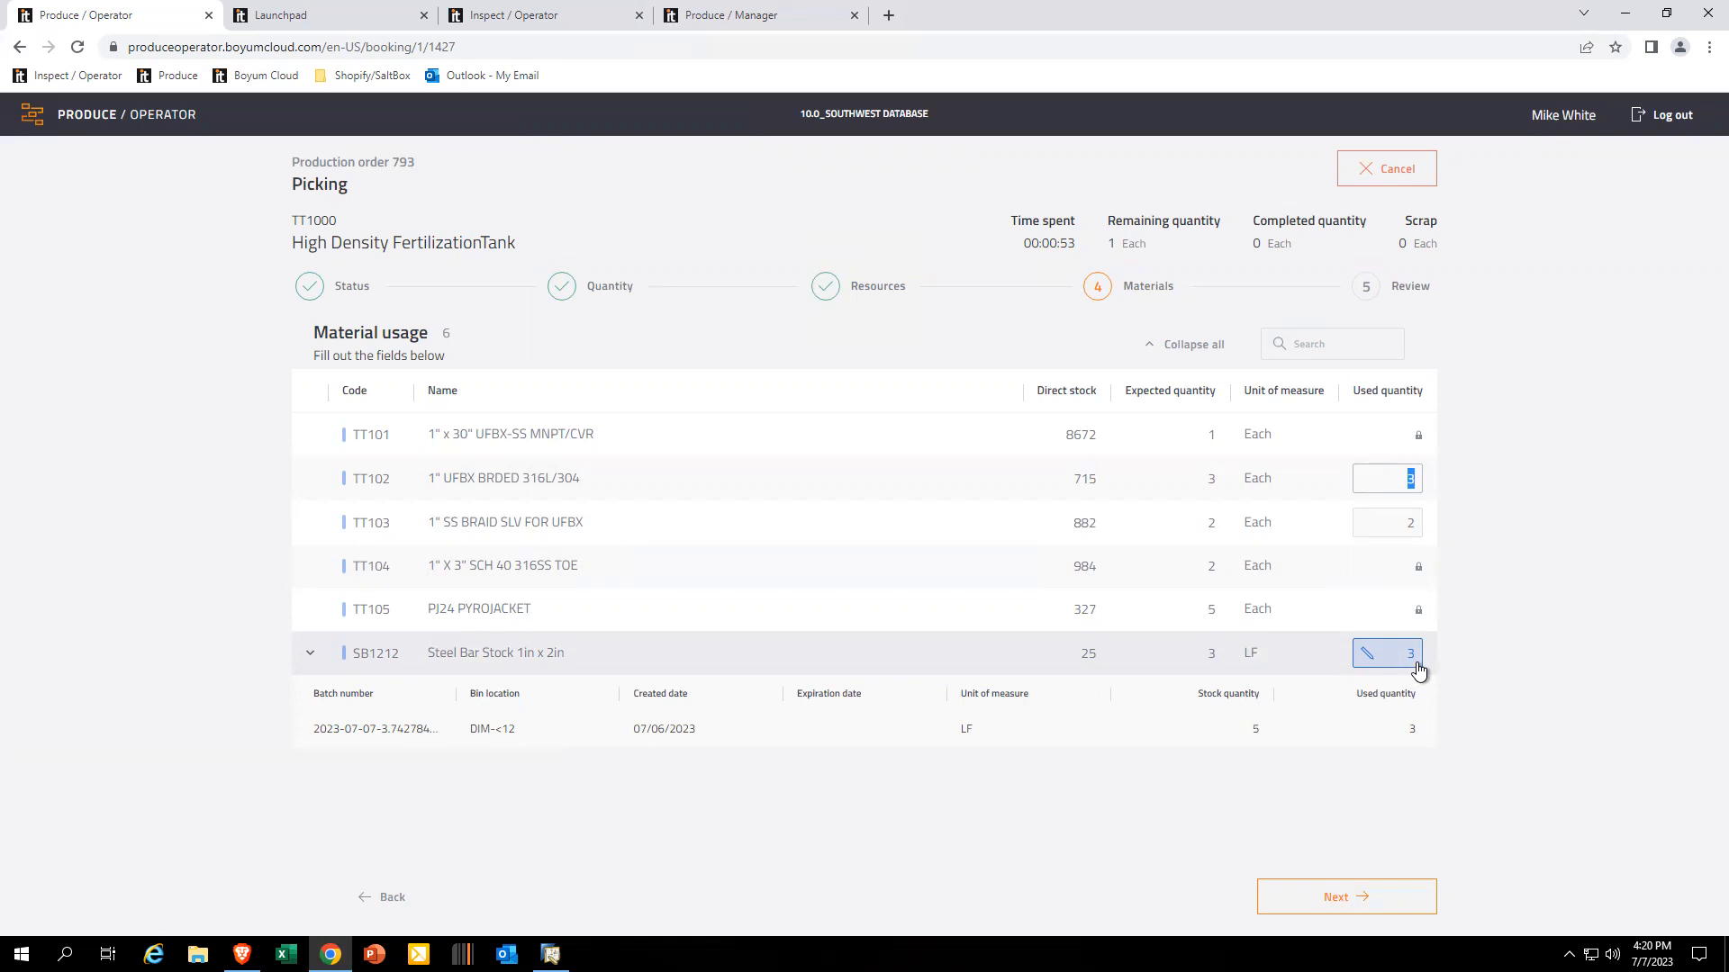
left_click(1369, 654)
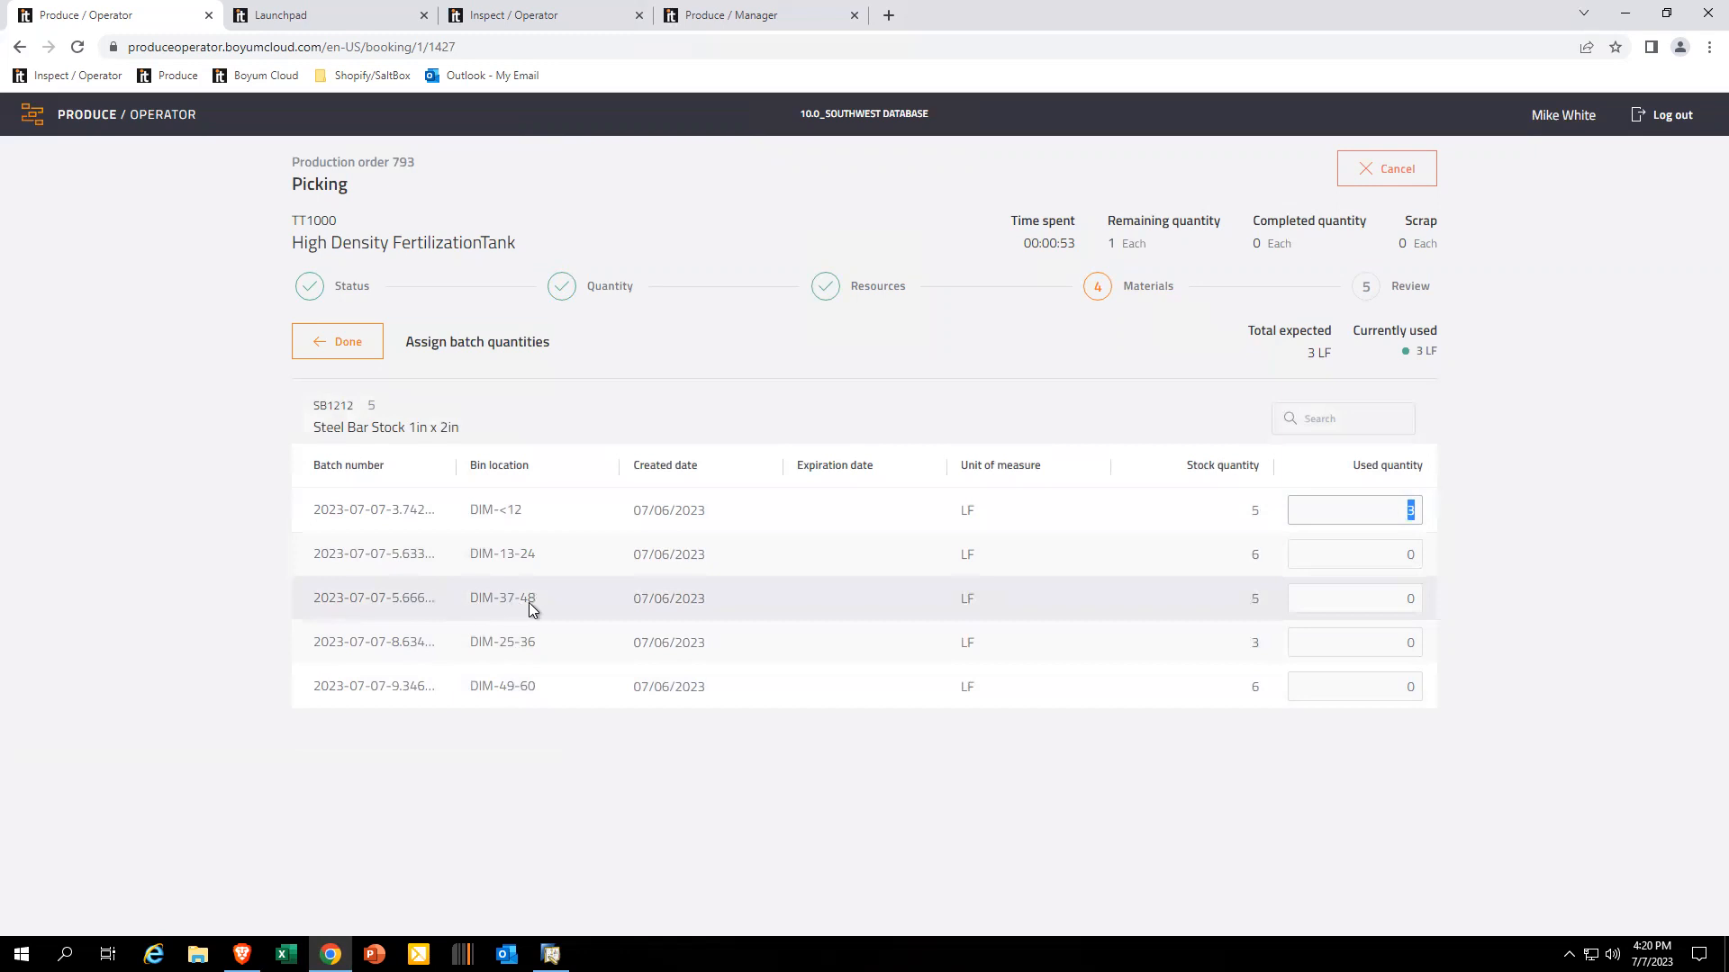
left_click(1361, 600)
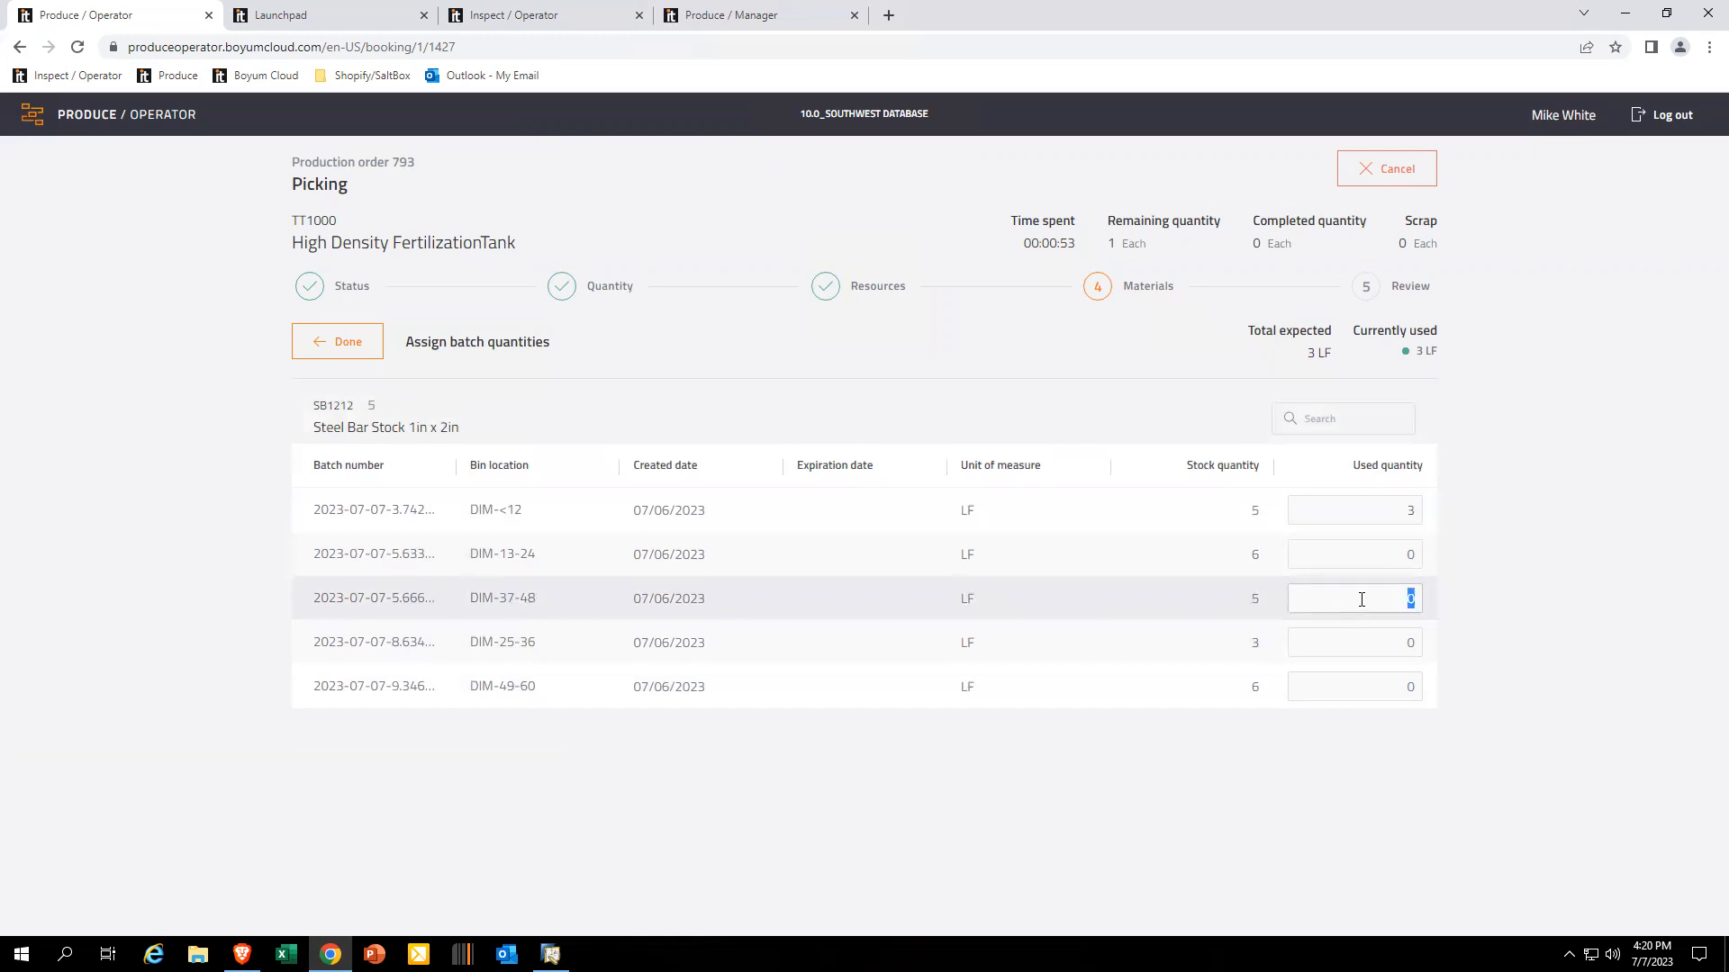
type("3")
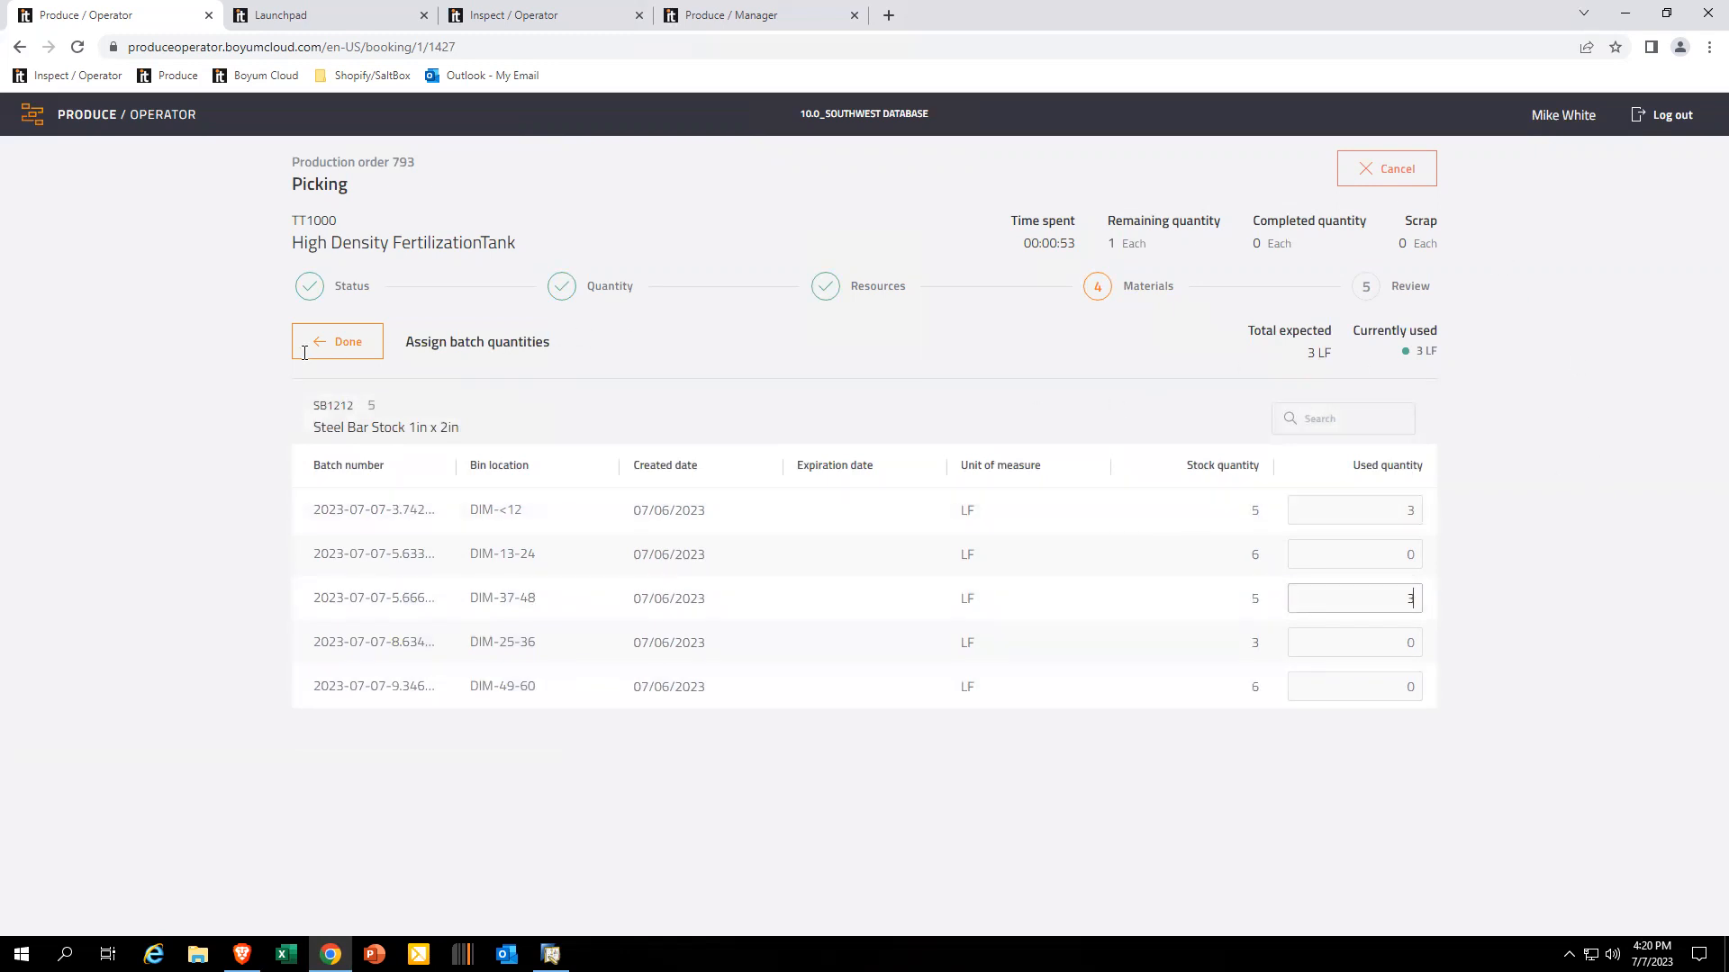
left_click(377, 344)
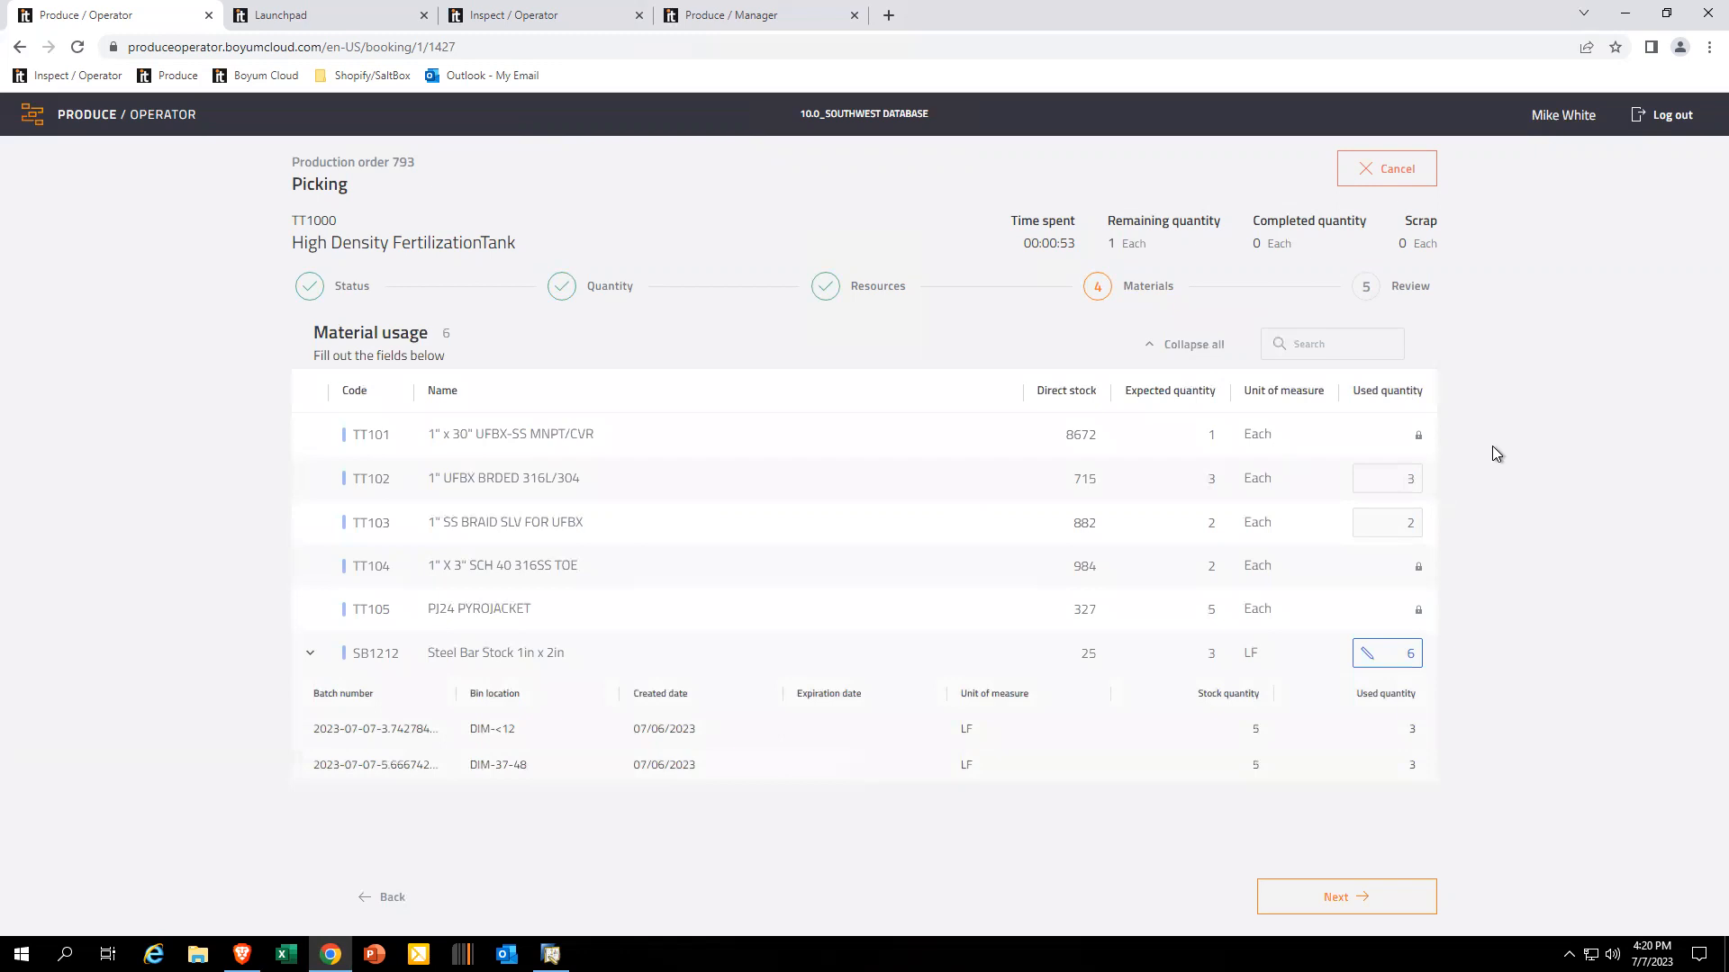
Continue from the material usage to the review and finish reporting the Picking operation.
left_click(1350, 897)
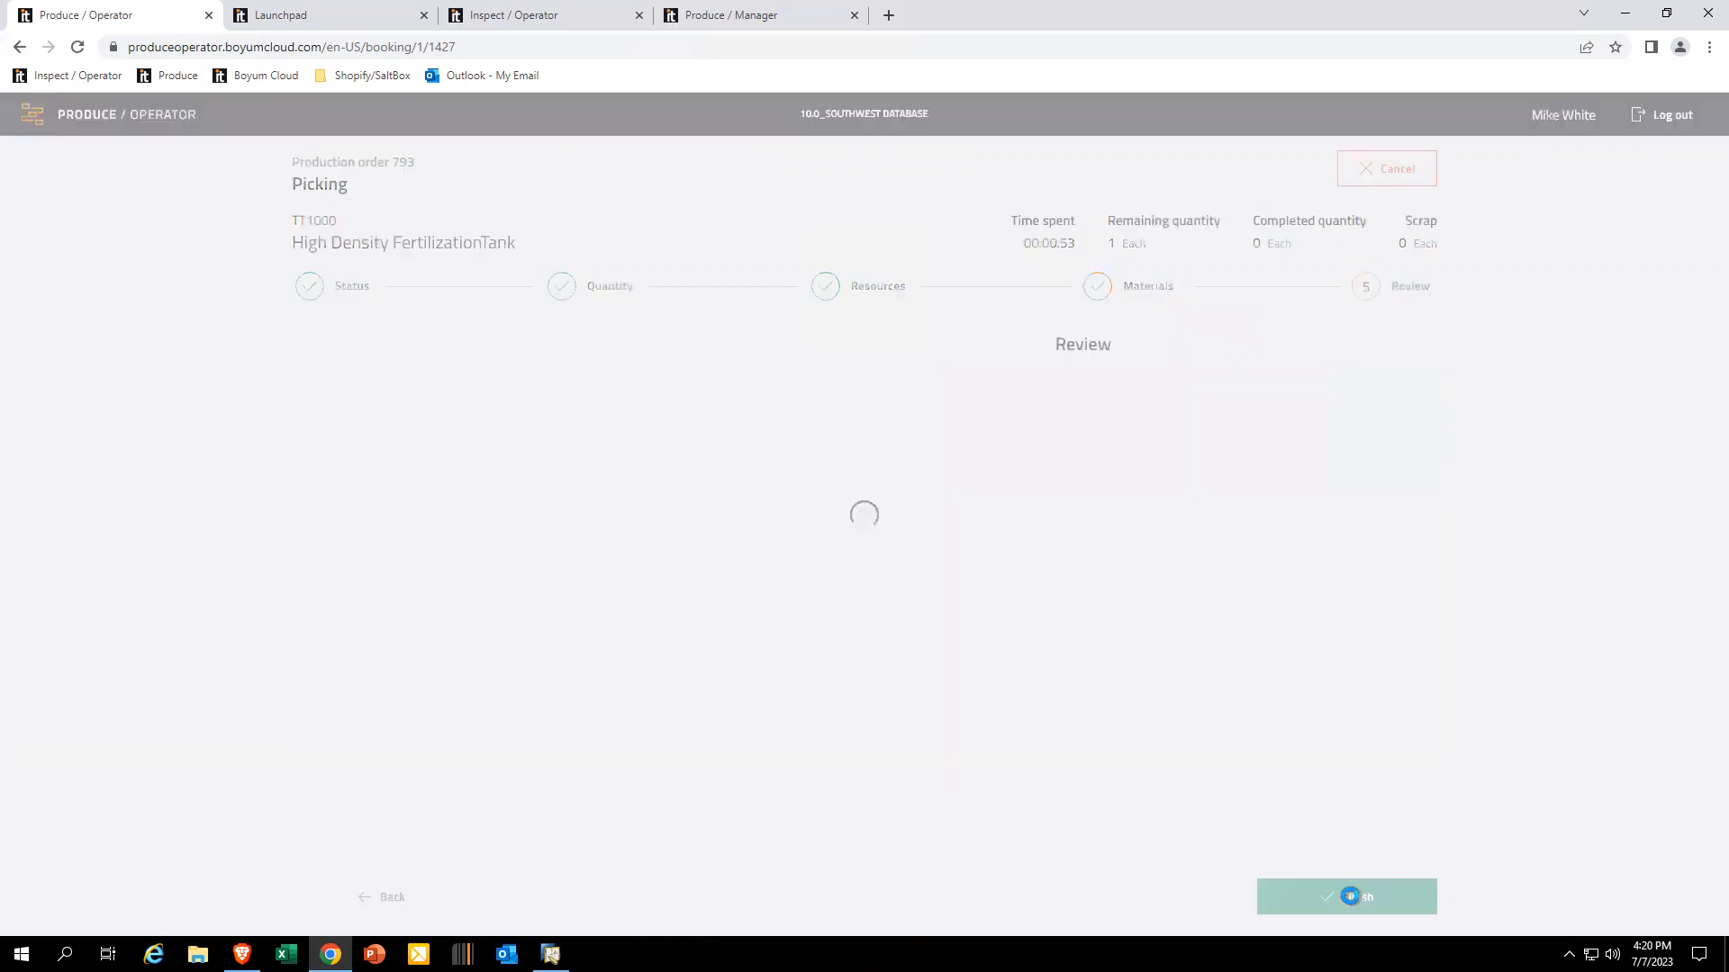
left_click(1357, 897)
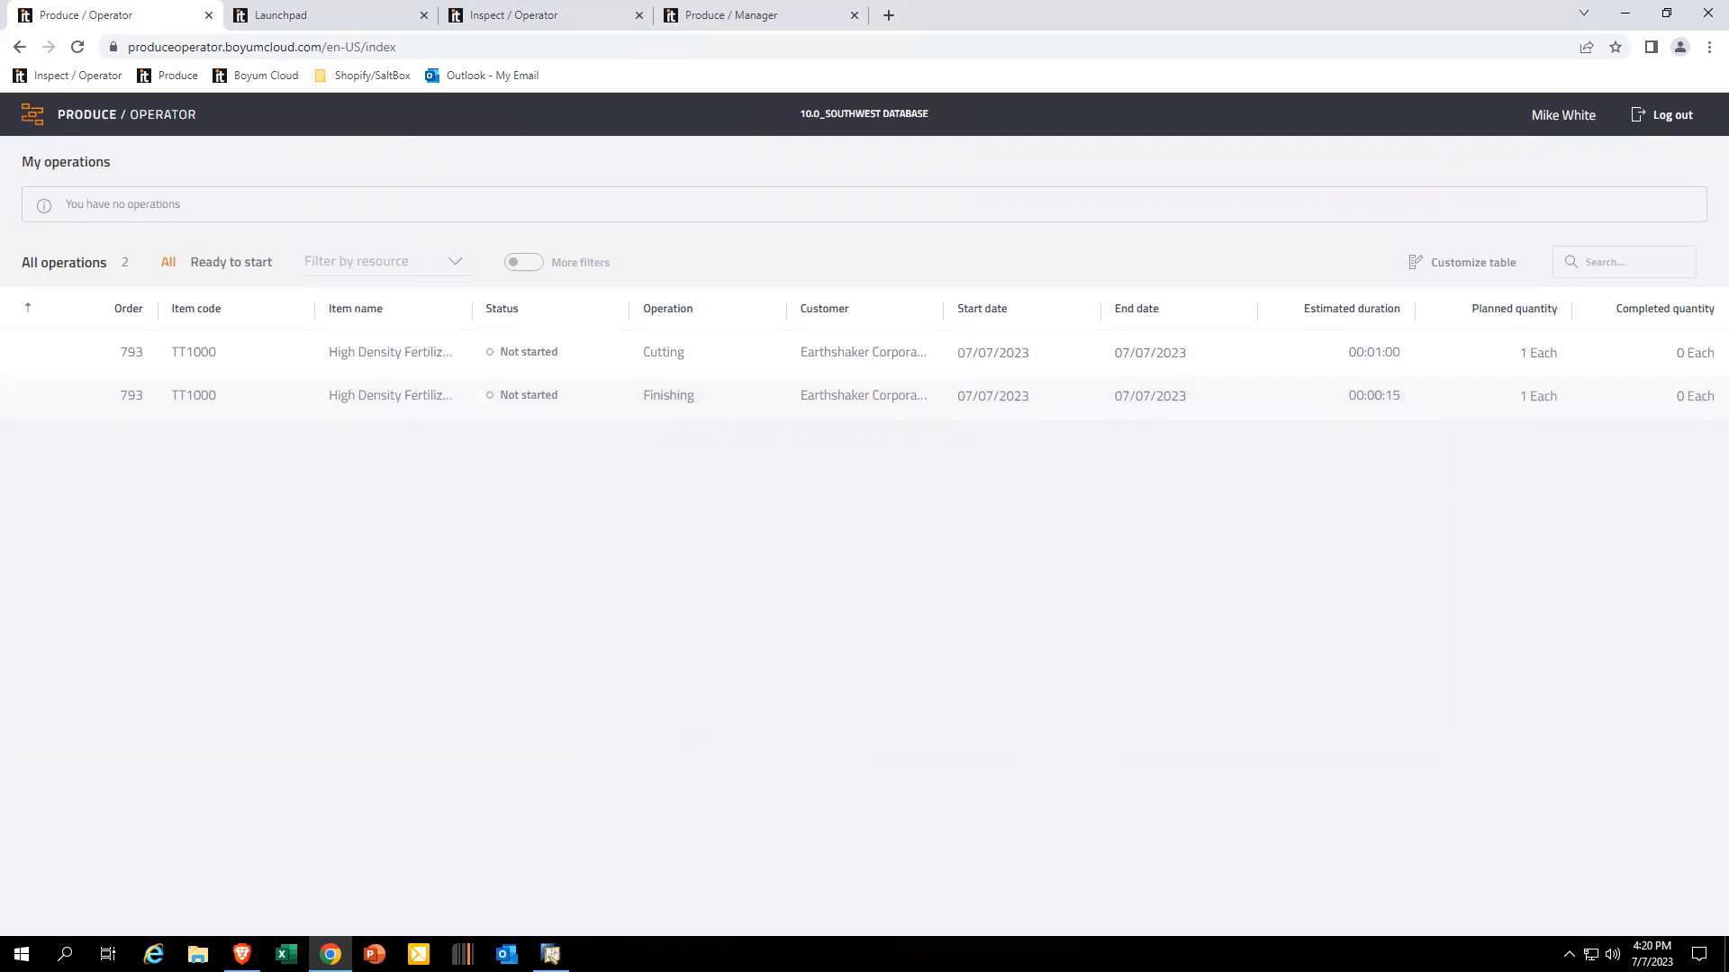
Switch to SAP Business One, examine SB1212's dimensional inventory by bin from its warehouse list, and choose warehouse DIM for the component line.
left_click(551, 954)
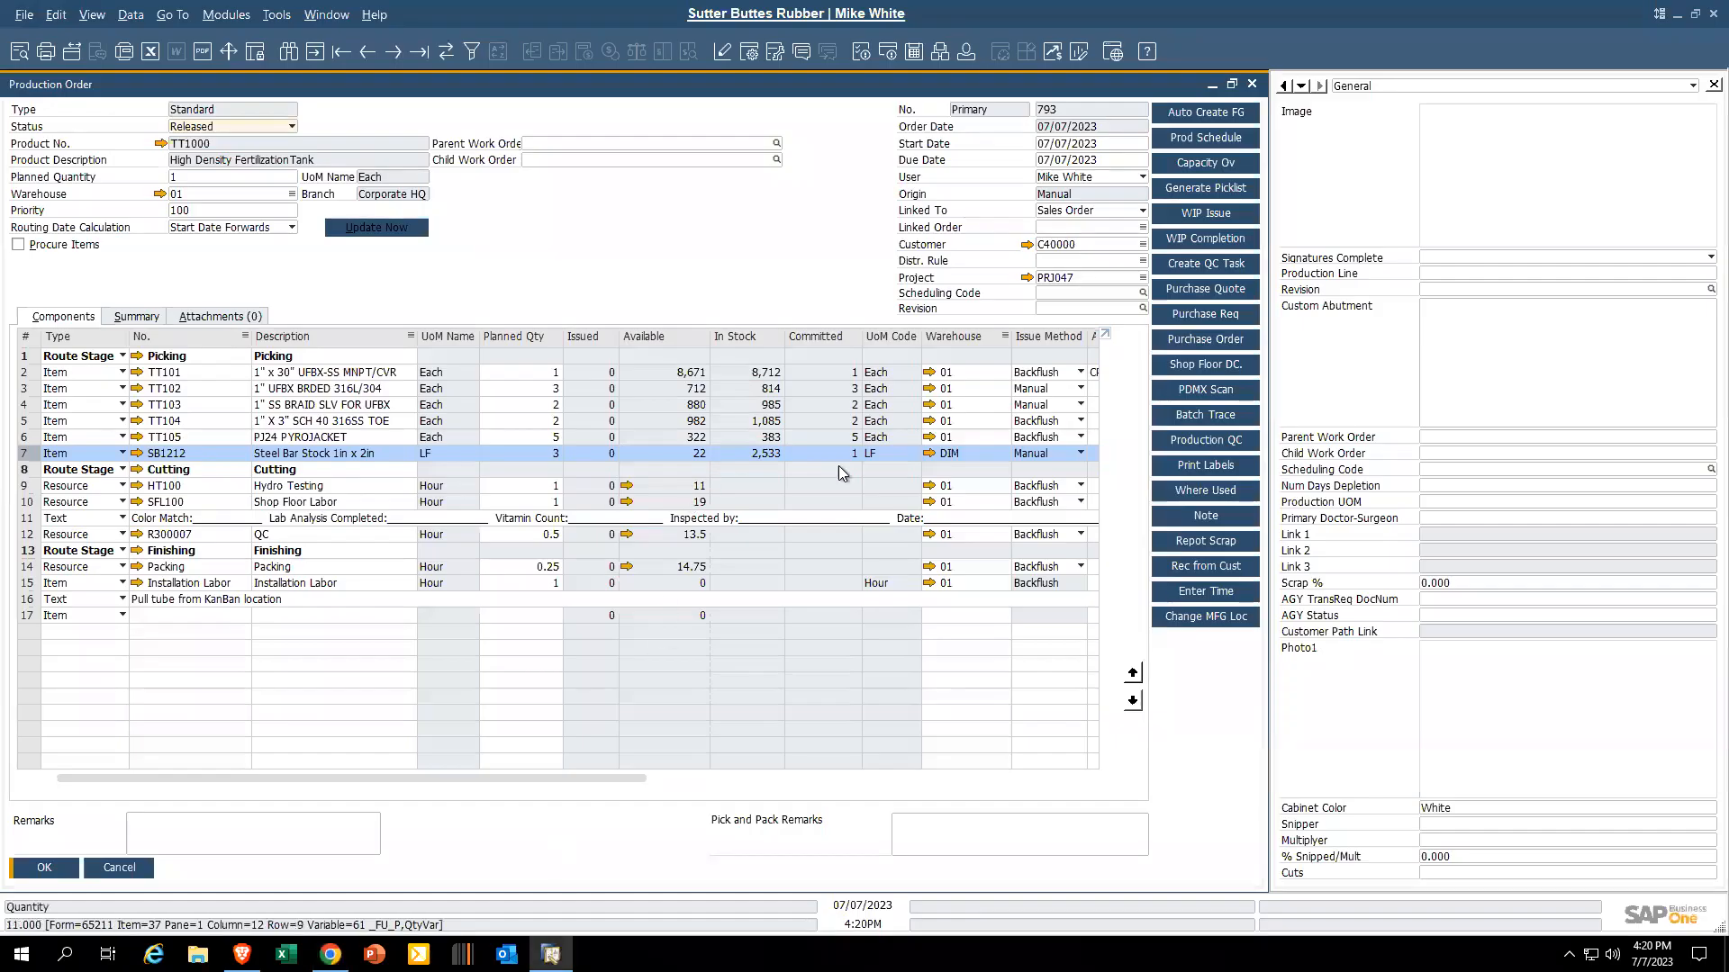
left_click(982, 453)
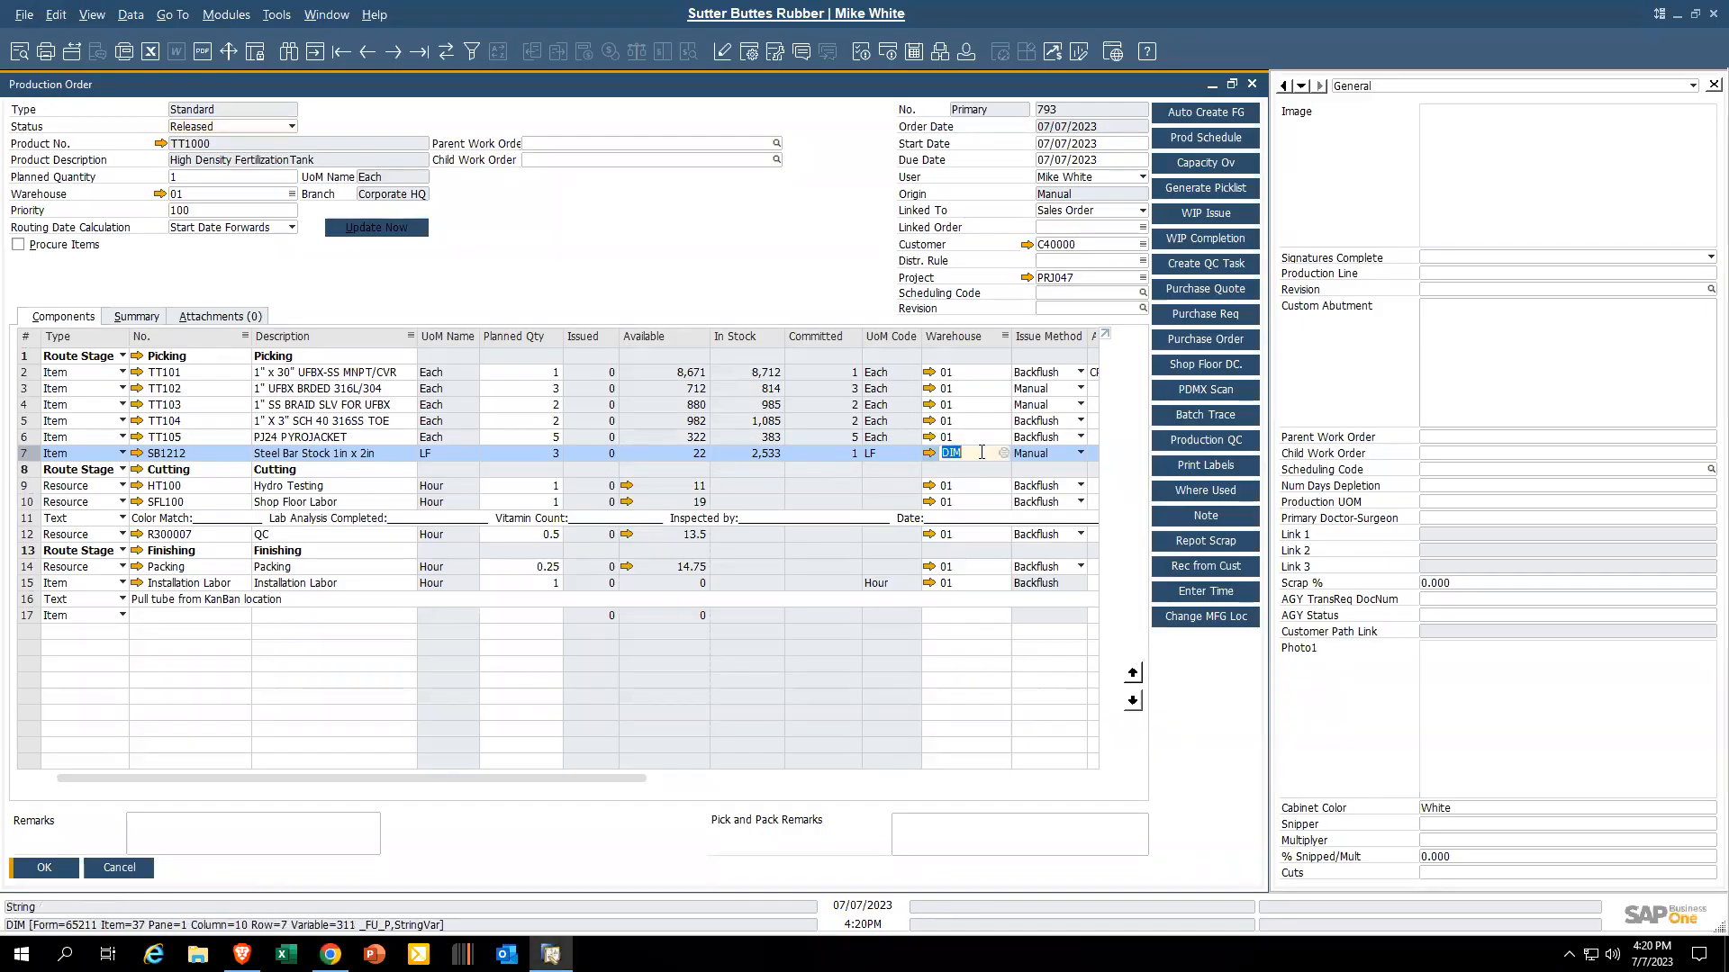
key("Tab")
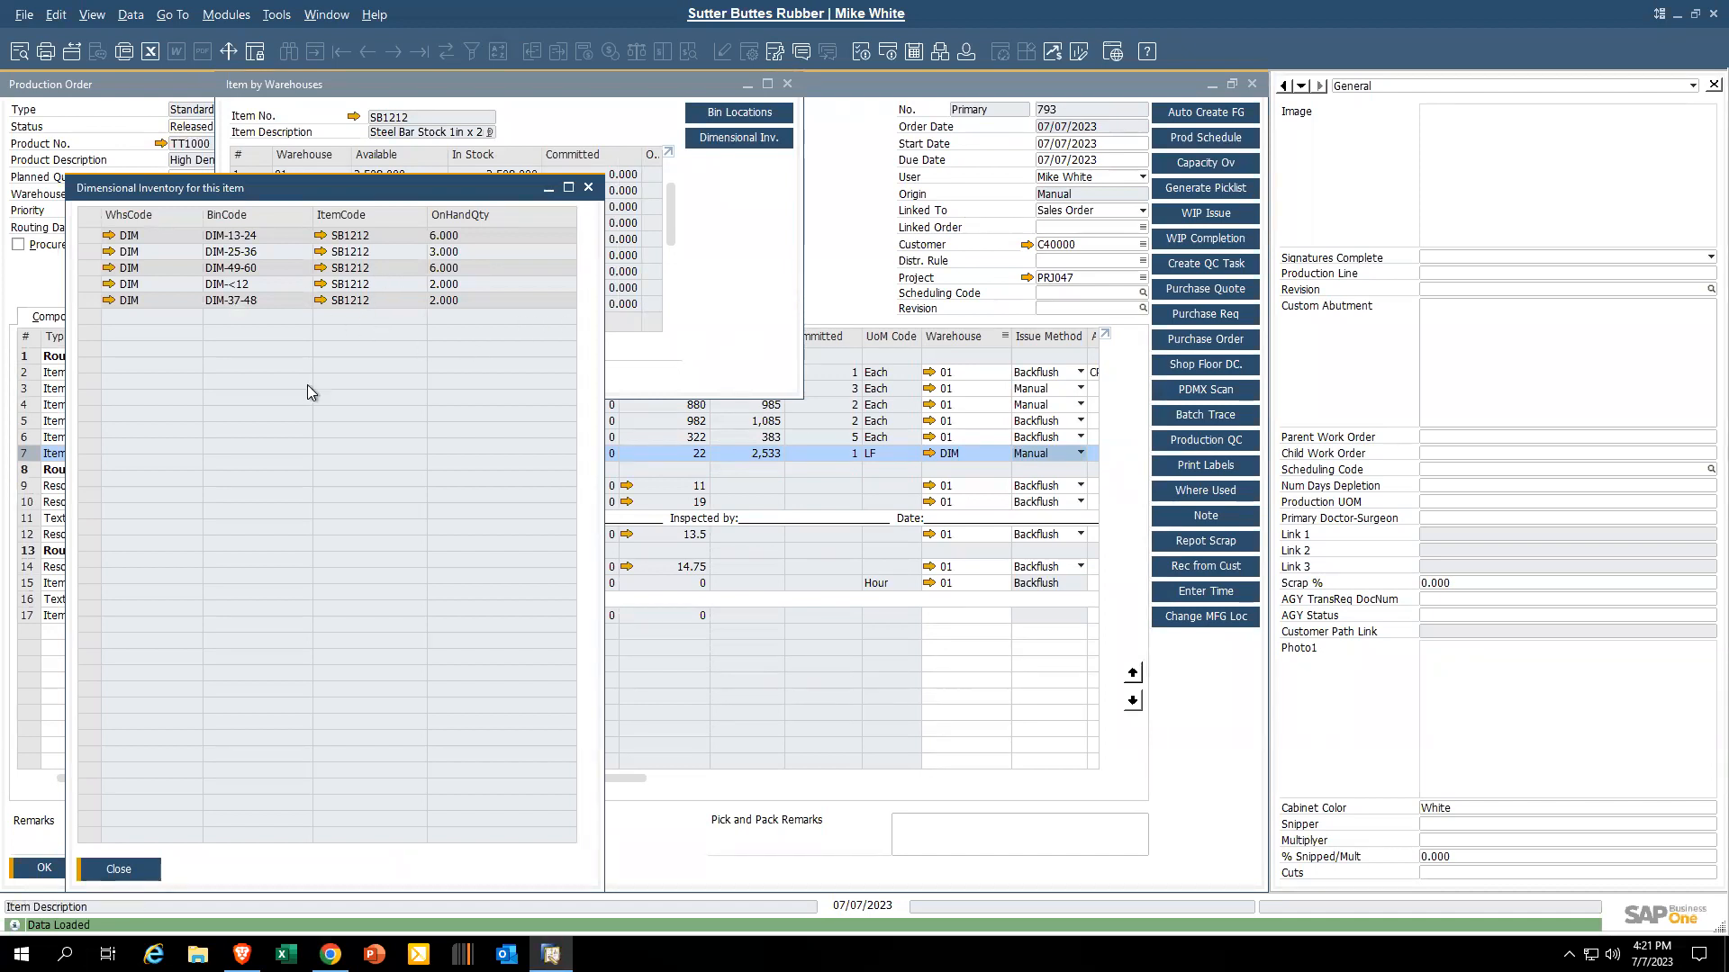
left_click(118, 868)
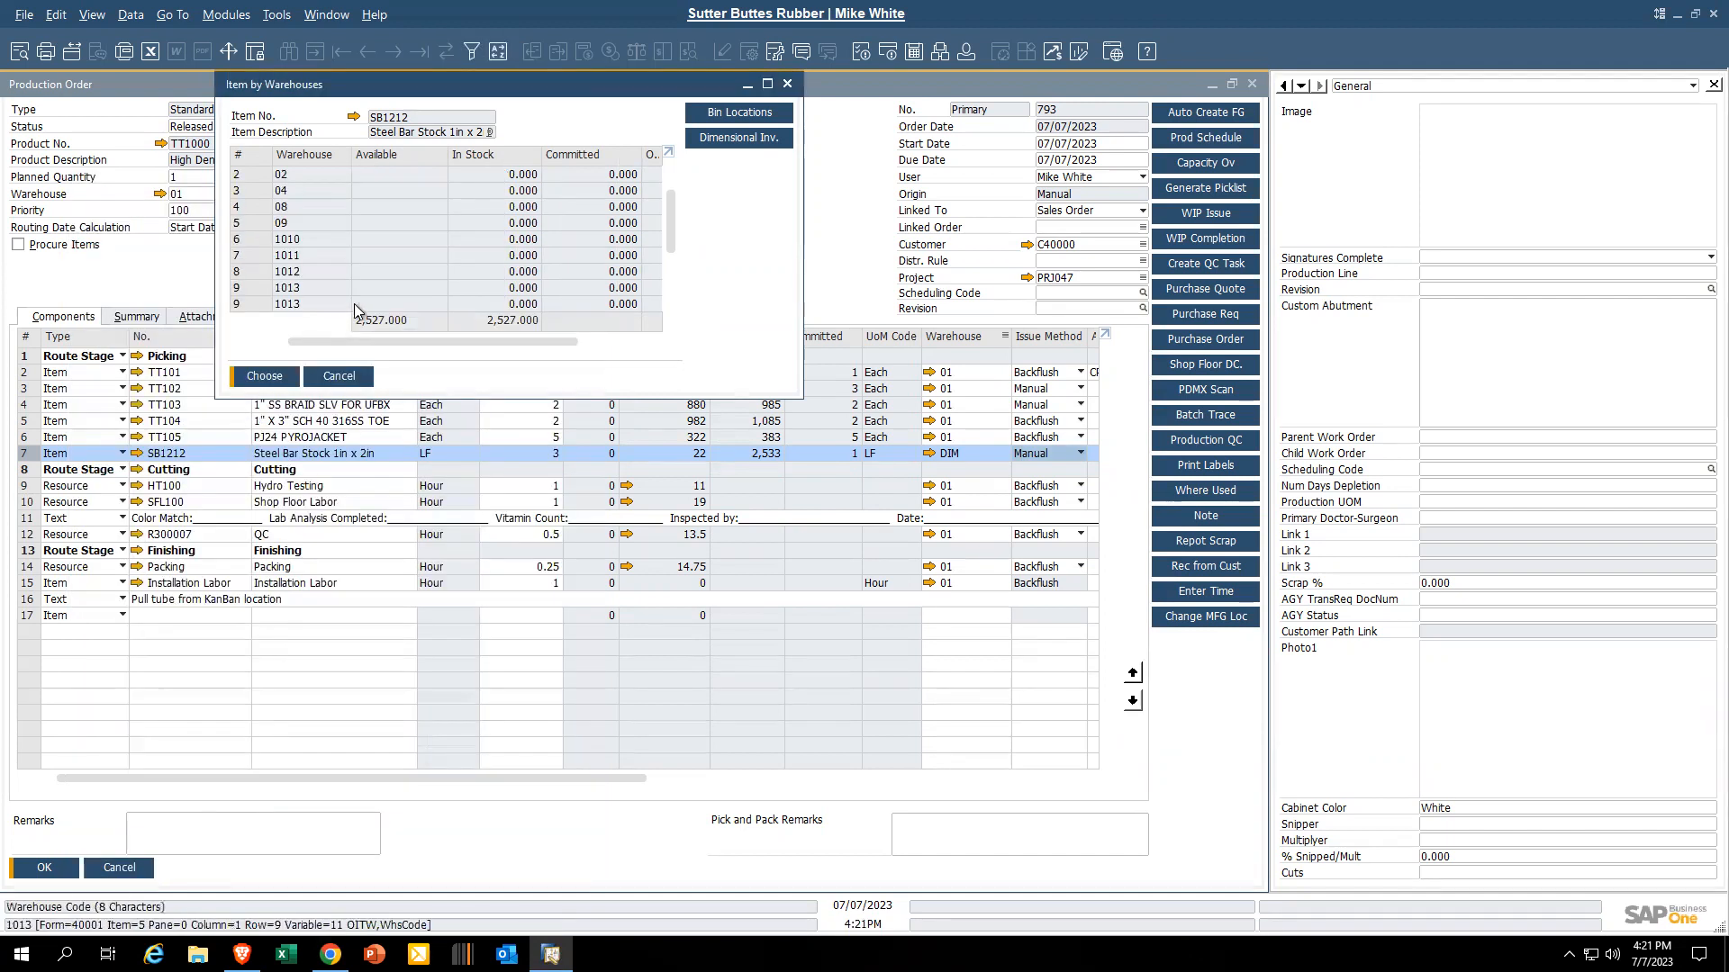
left_click(252, 288)
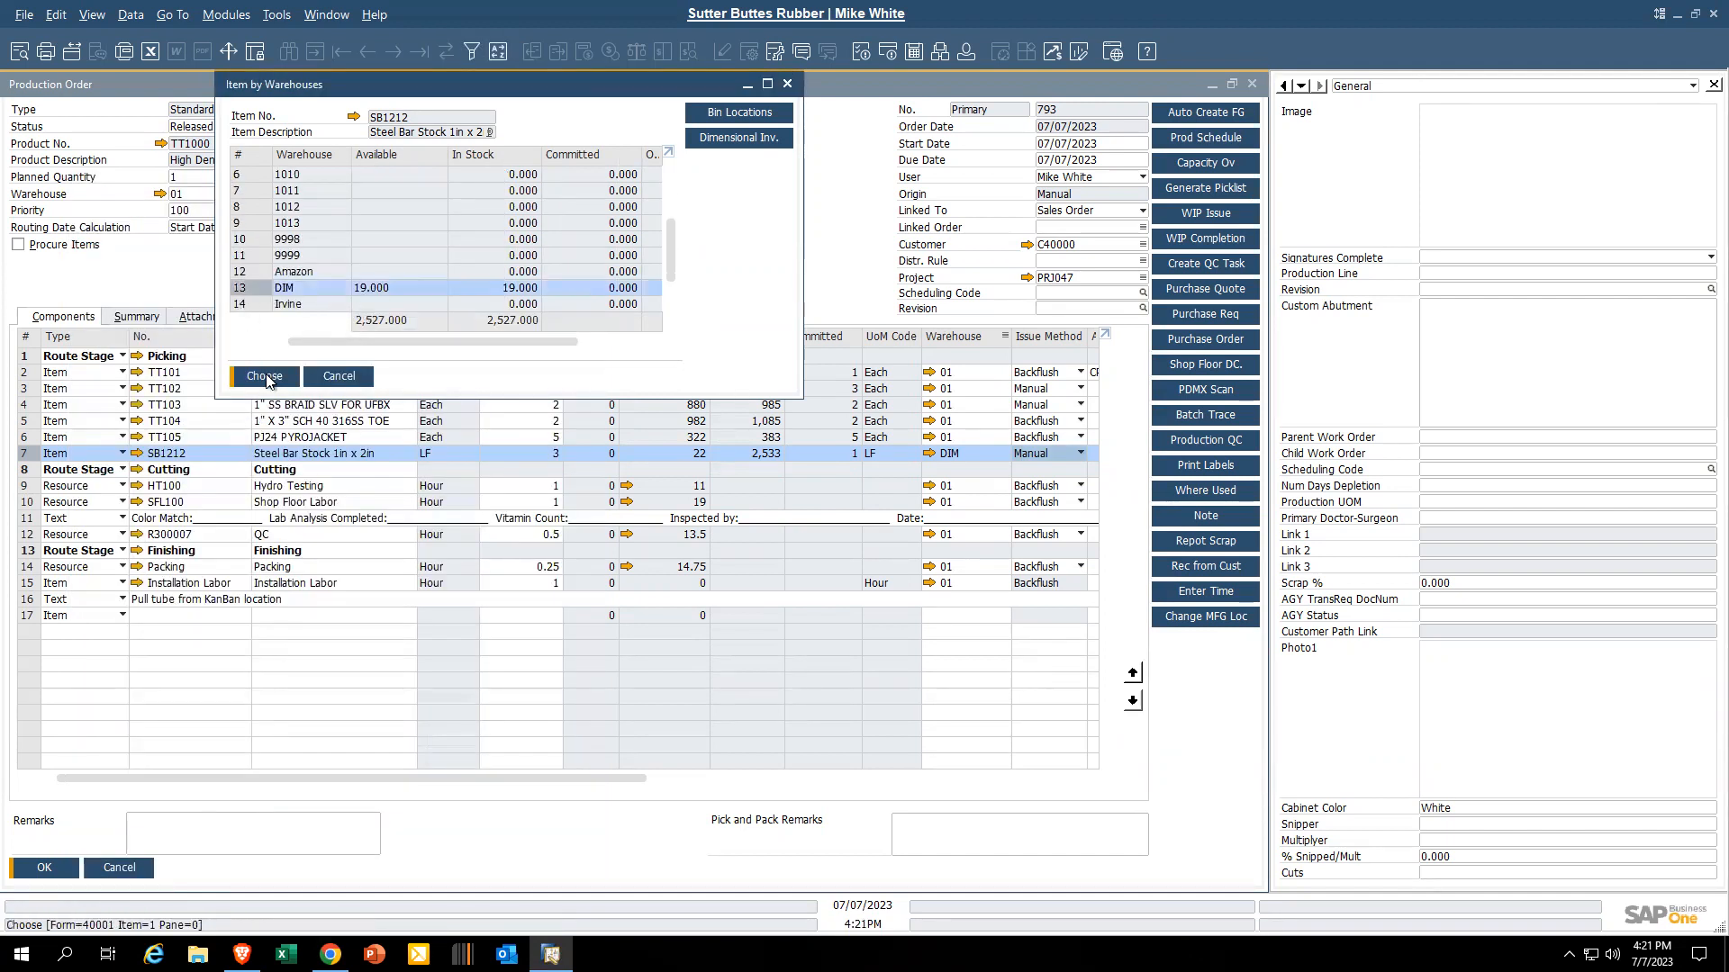
left_click(264, 377)
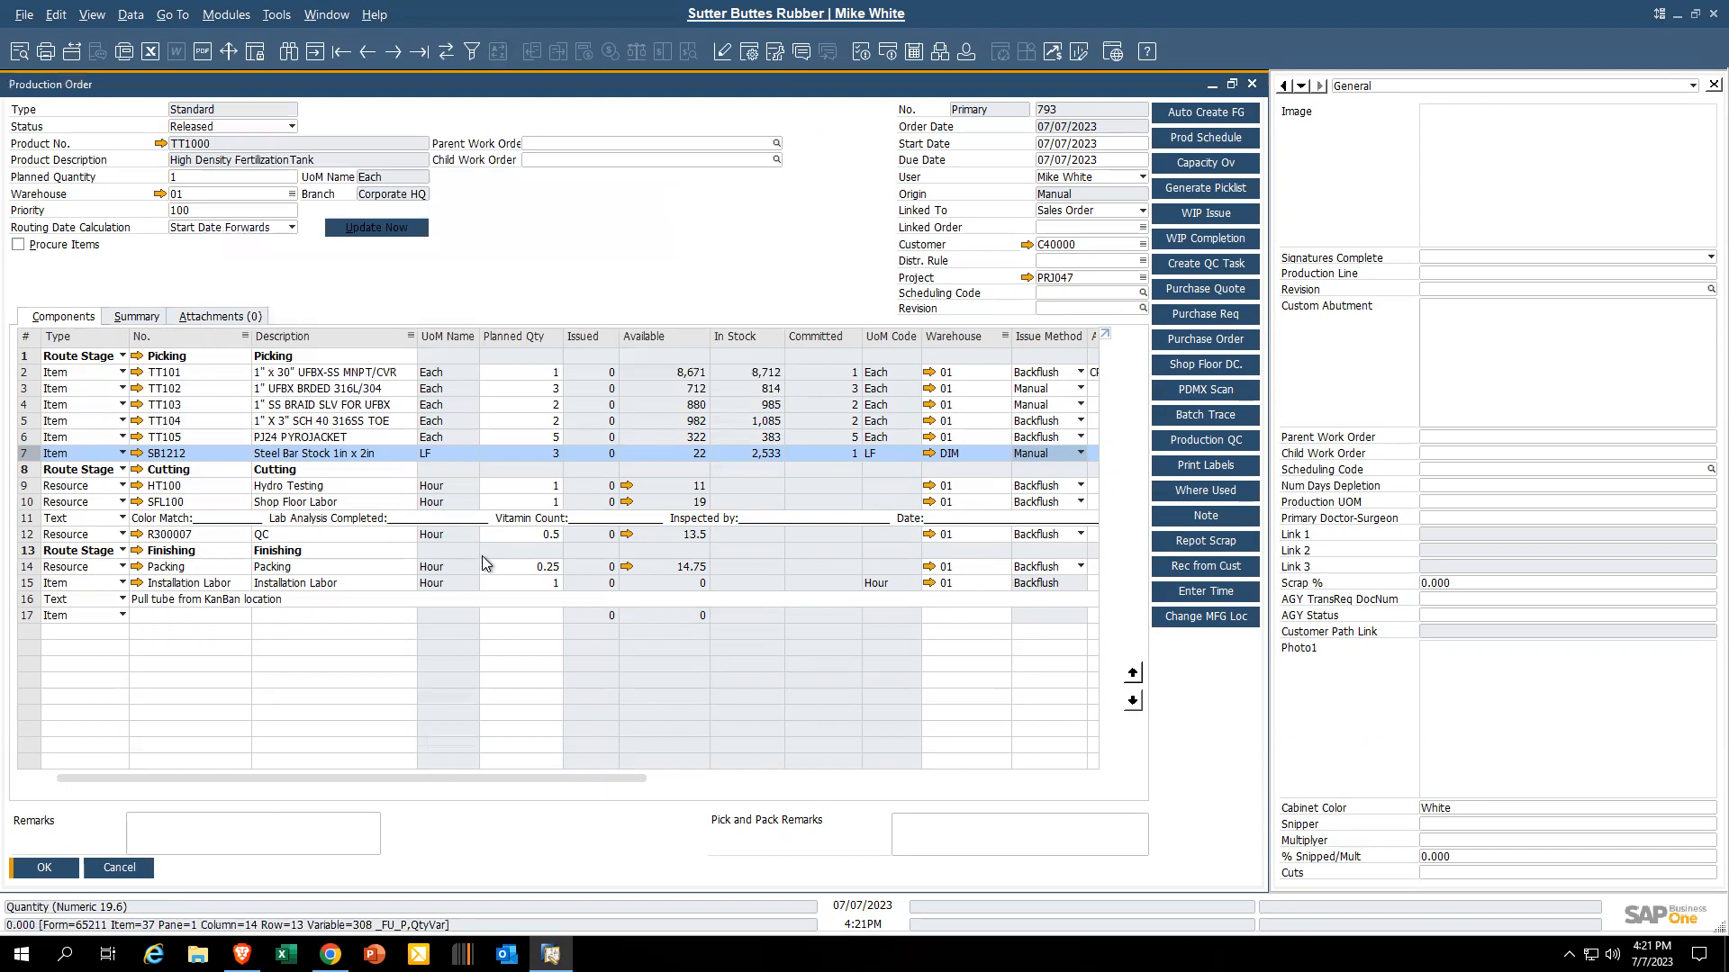